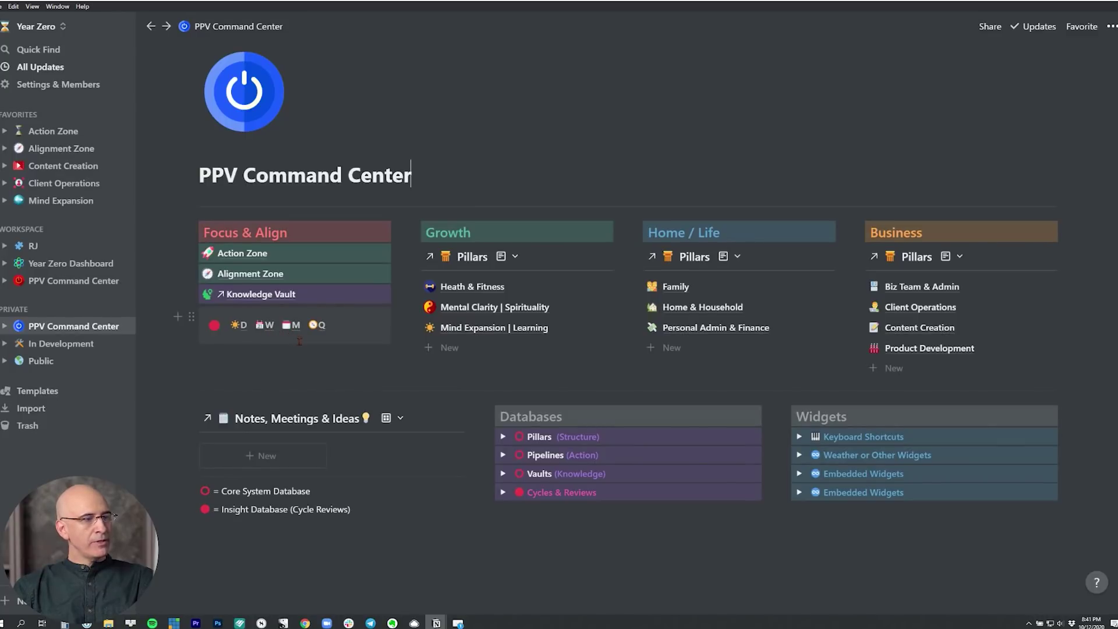
- Follow the D link in the Focus & Align block to Alignment Zone's Daily Insight review
left_click(239, 325)
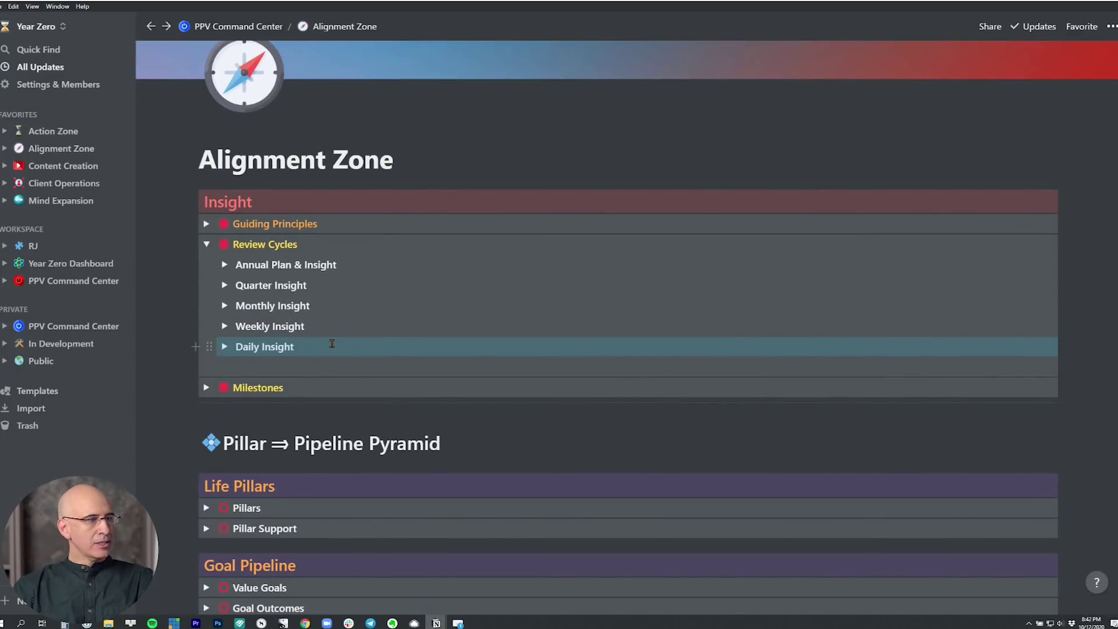
- View the Weekly Insight review, collapse the Review Cycles list, and go back to the dashboard
key("ctrl+[")
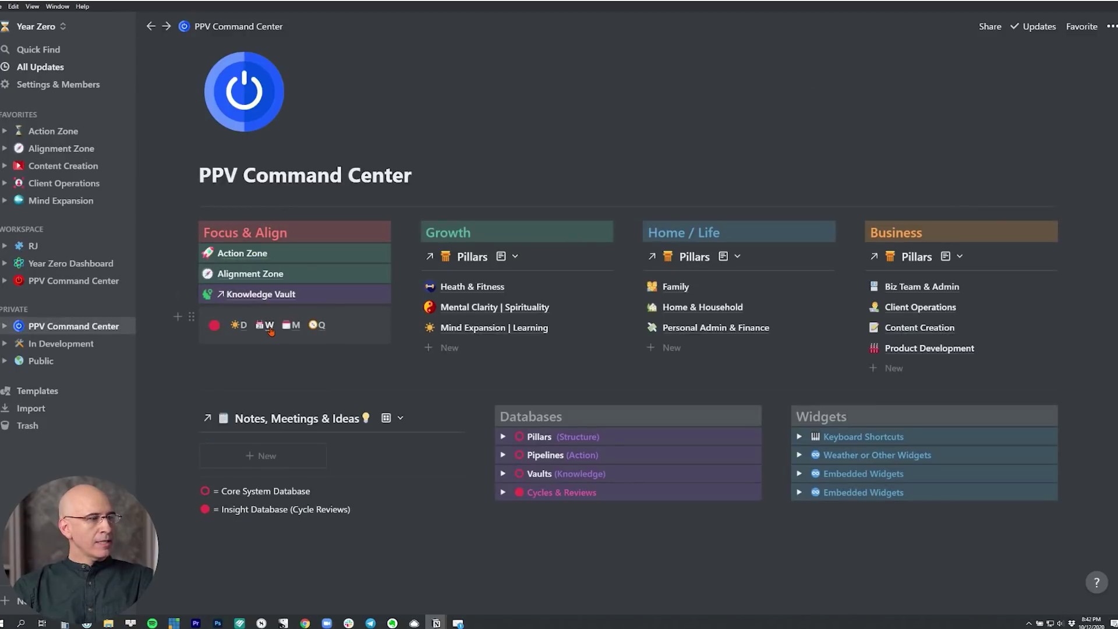
left_click(270, 326)
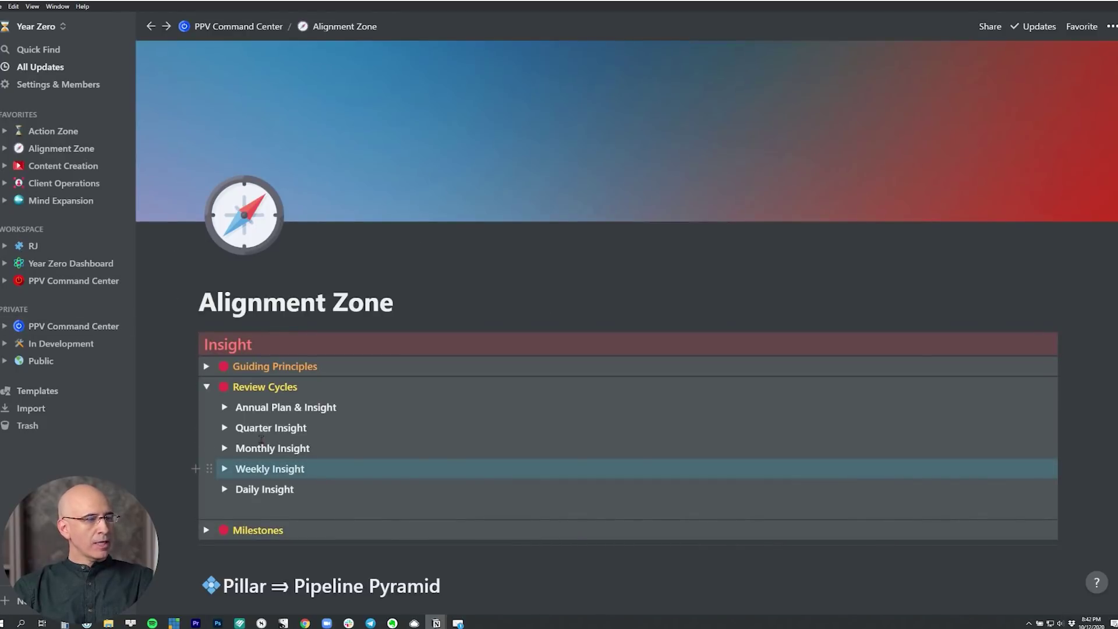
left_click(205, 387)
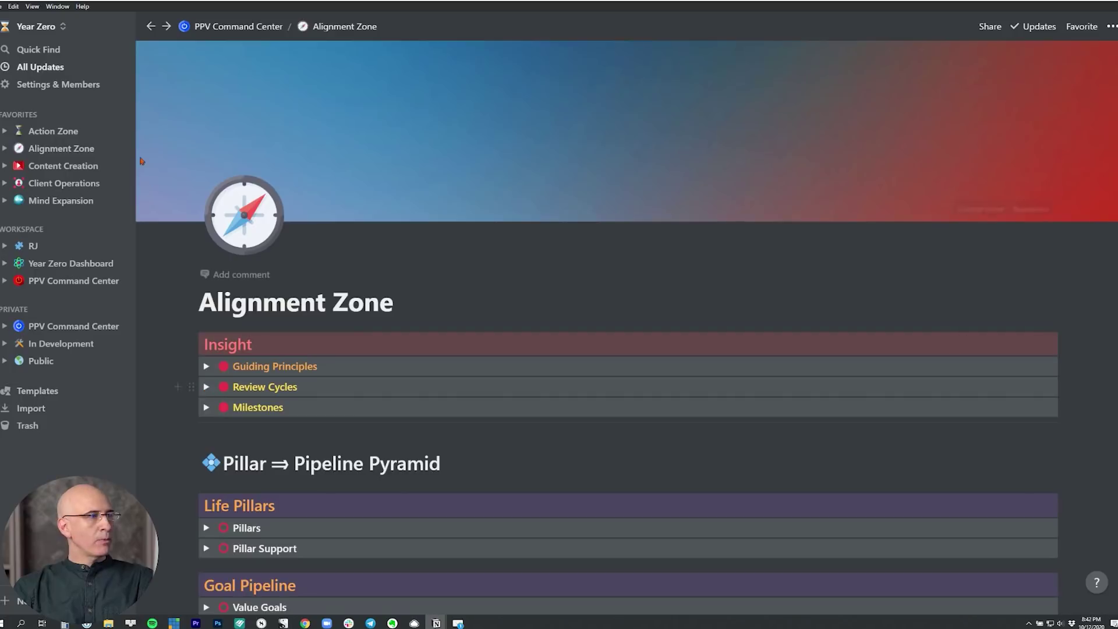
left_click(151, 27)
- Check the Monthly and Quarter Insight reviews, returning to PPV Command Center after each
left_click(293, 326)
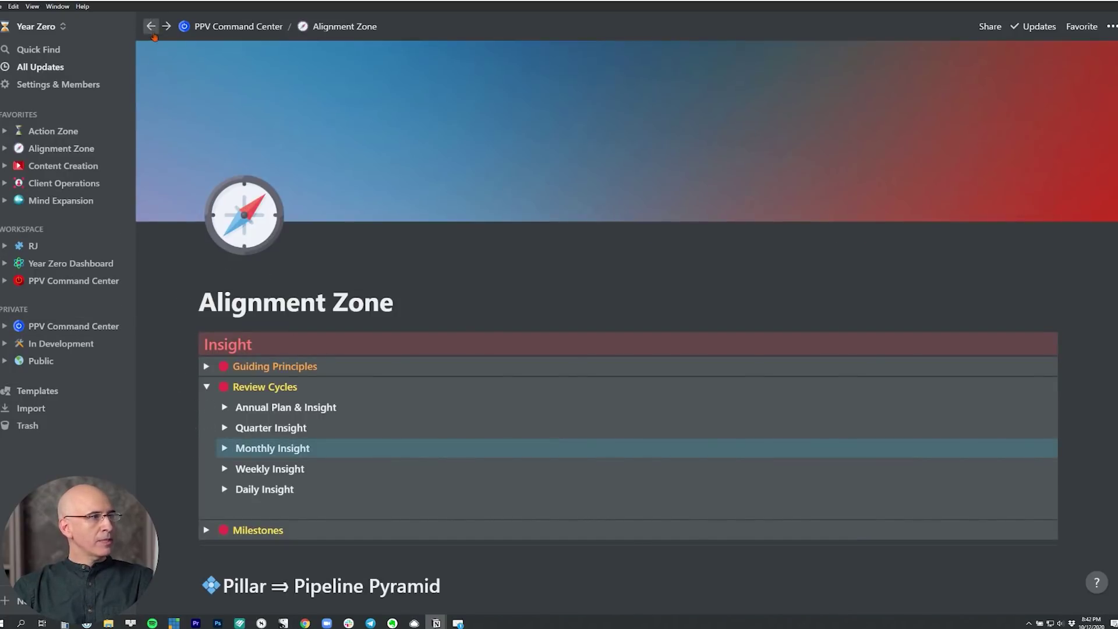
left_click(152, 27)
left_click(322, 328)
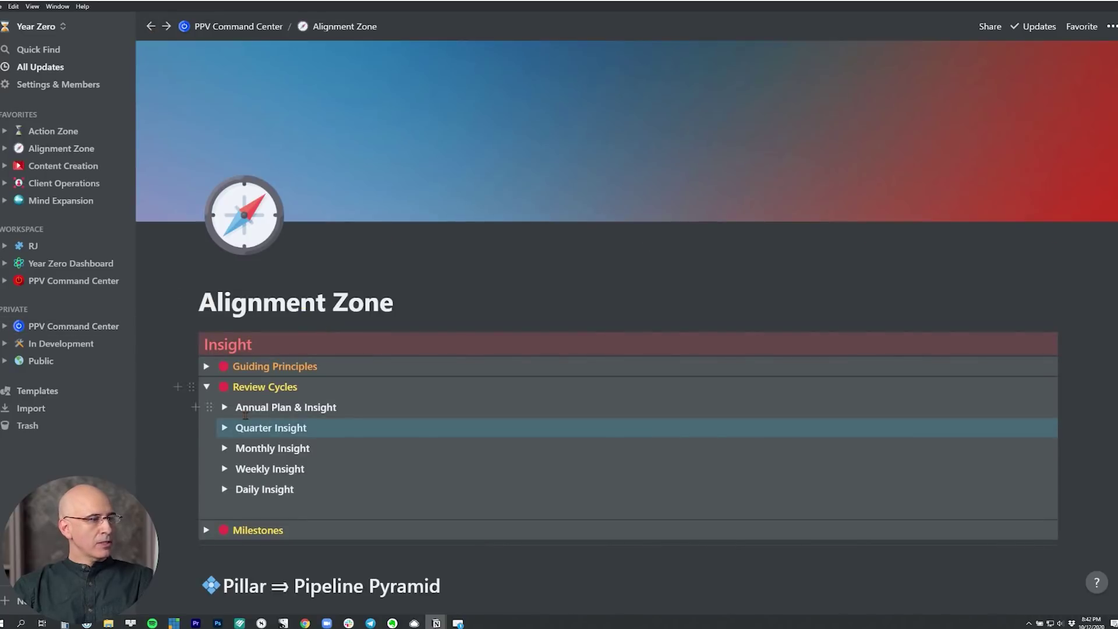
key("ctrl+[")
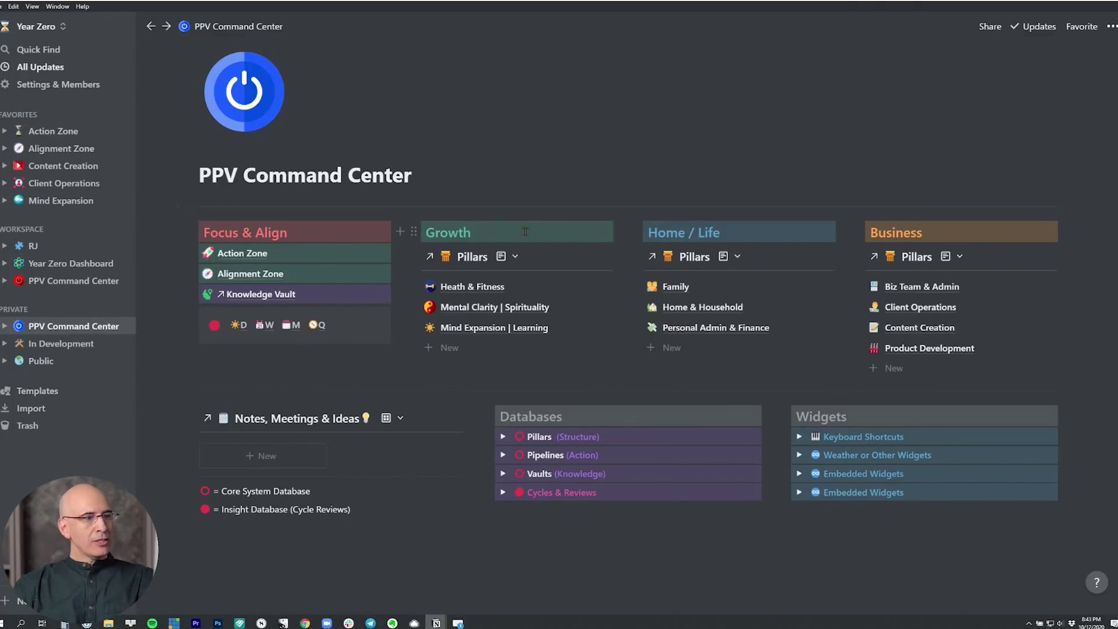
left_click(539, 257)
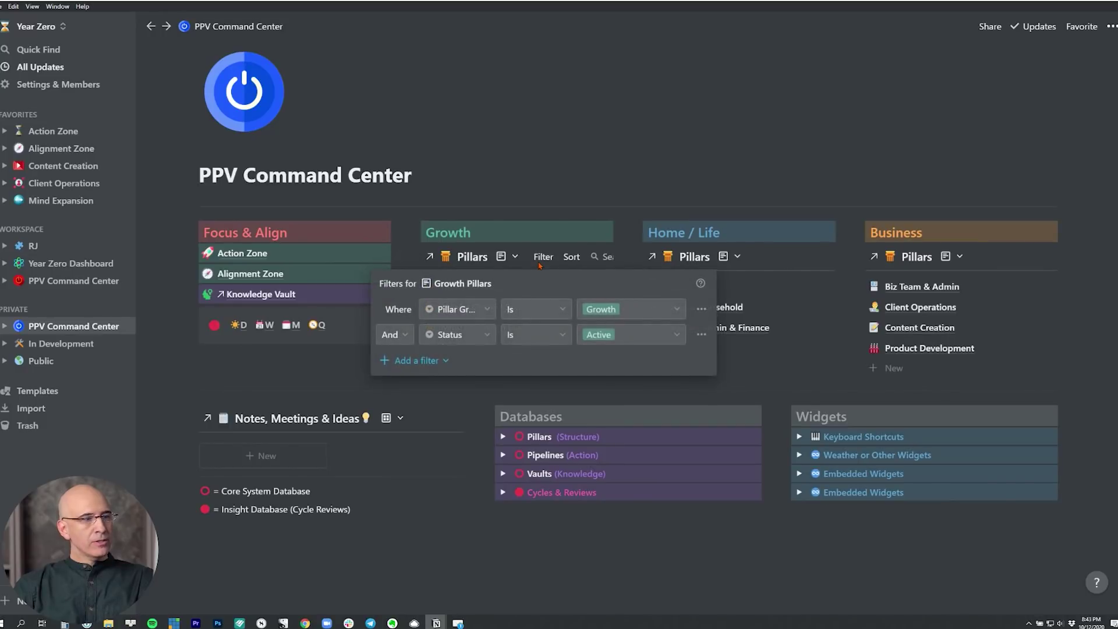
left_click(523, 137)
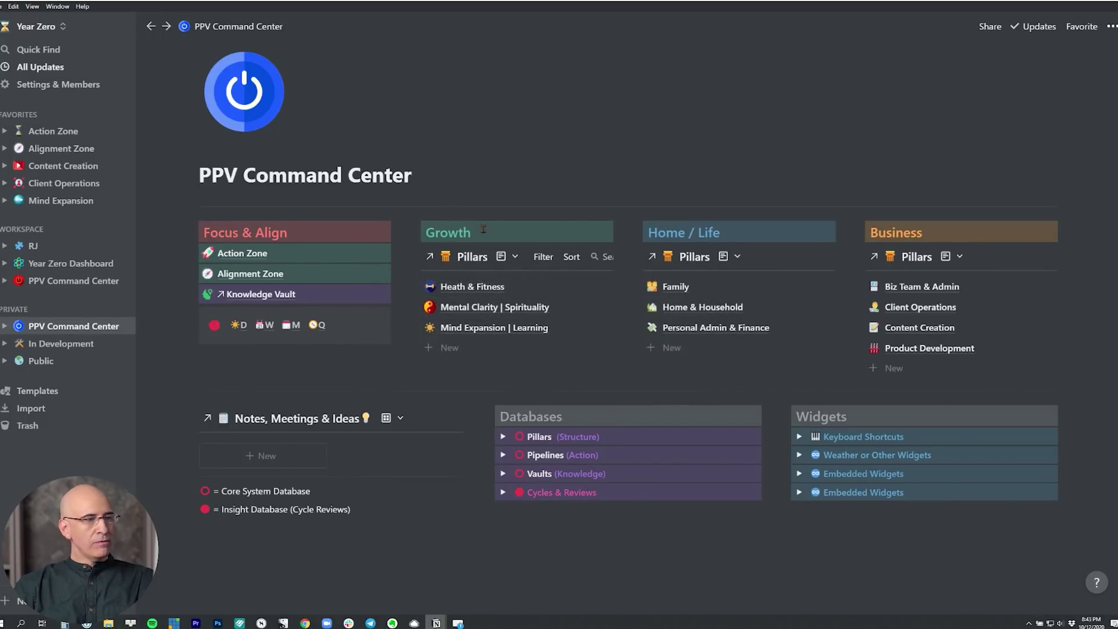
left_click(766, 257)
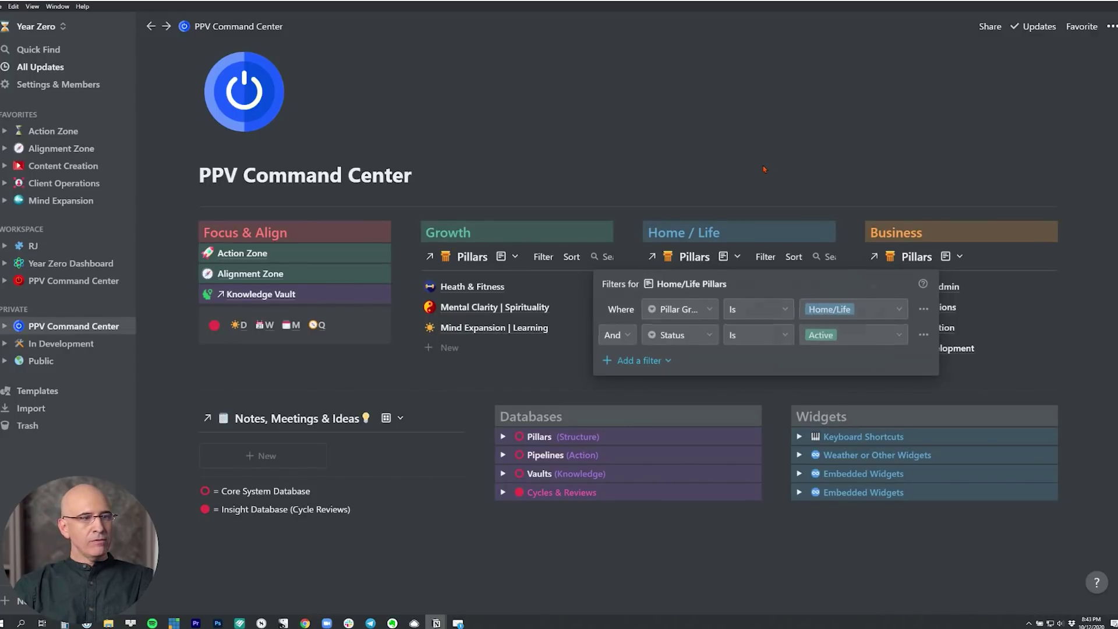
left_click(655, 254)
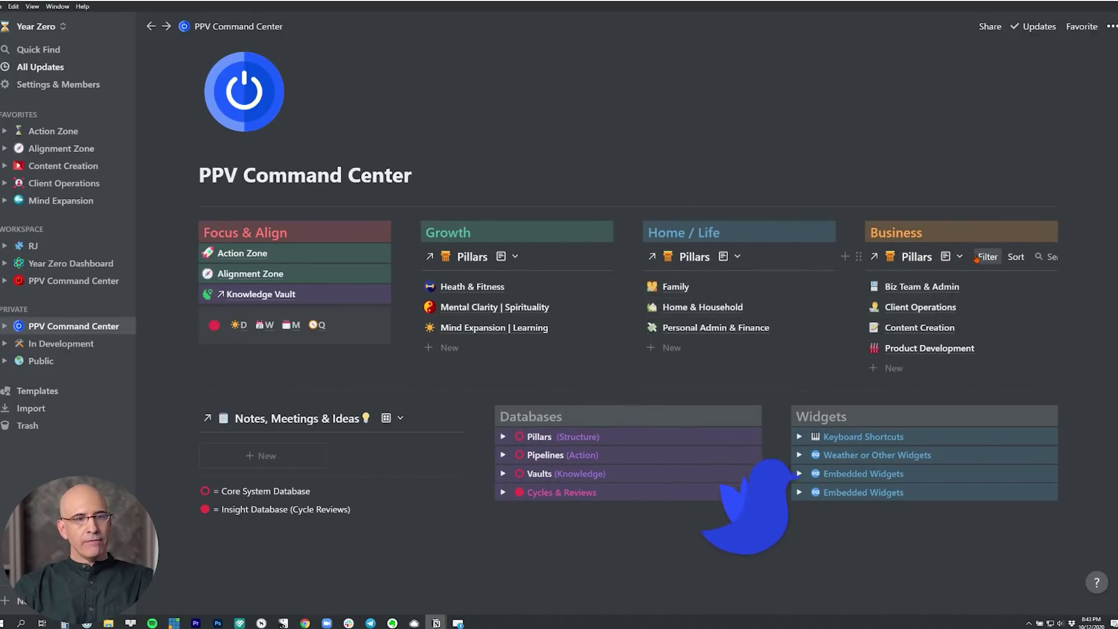
left_click(981, 258)
key("Escape")
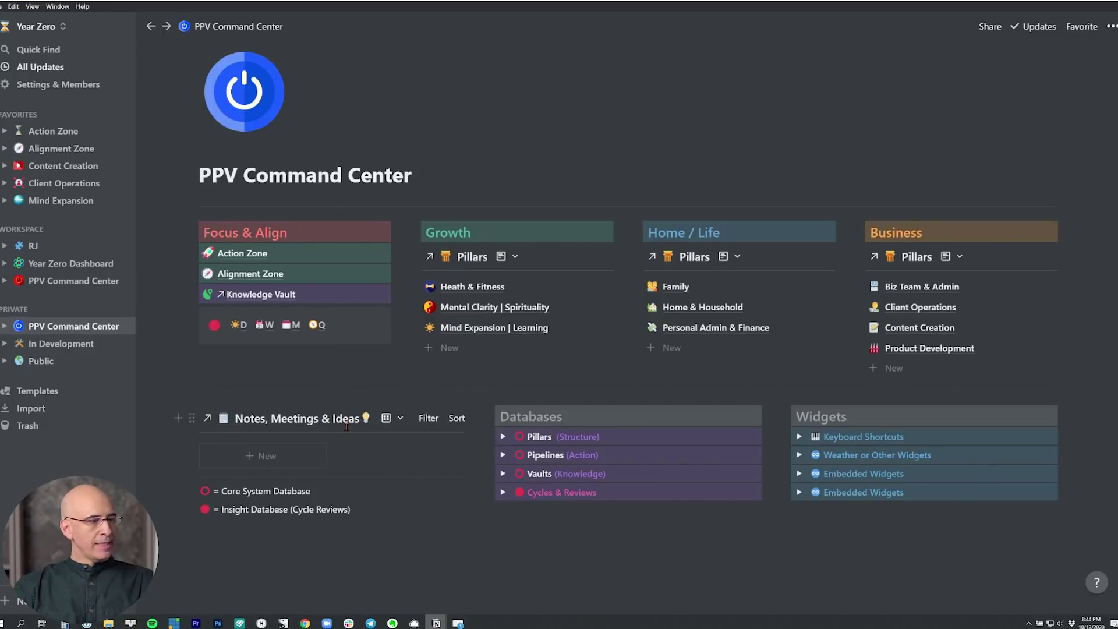
left_click(255, 455)
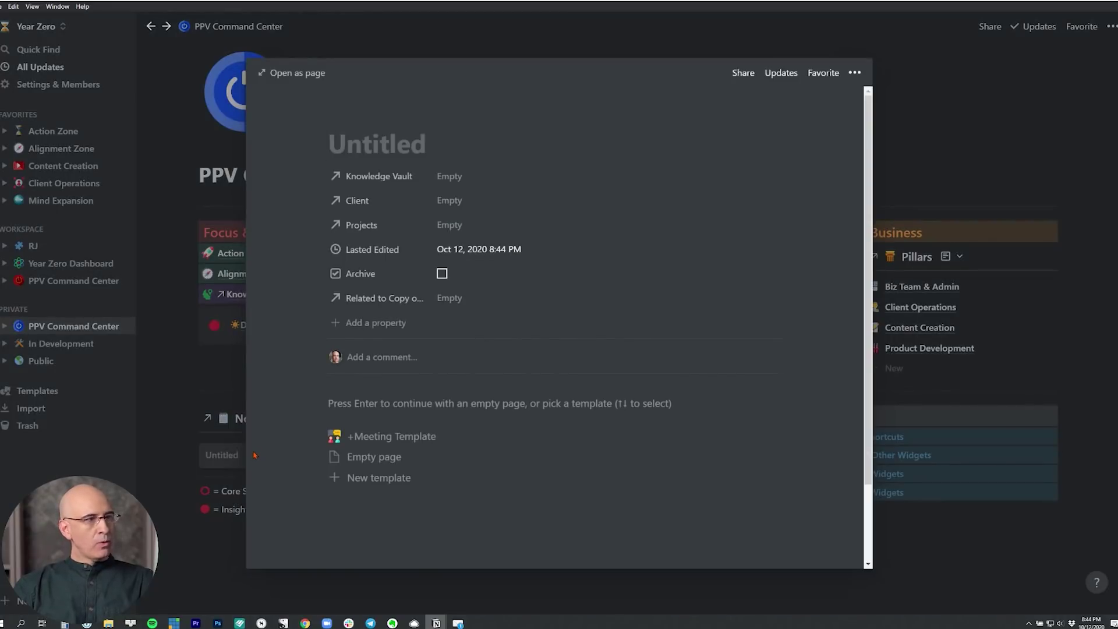
key("Escape")
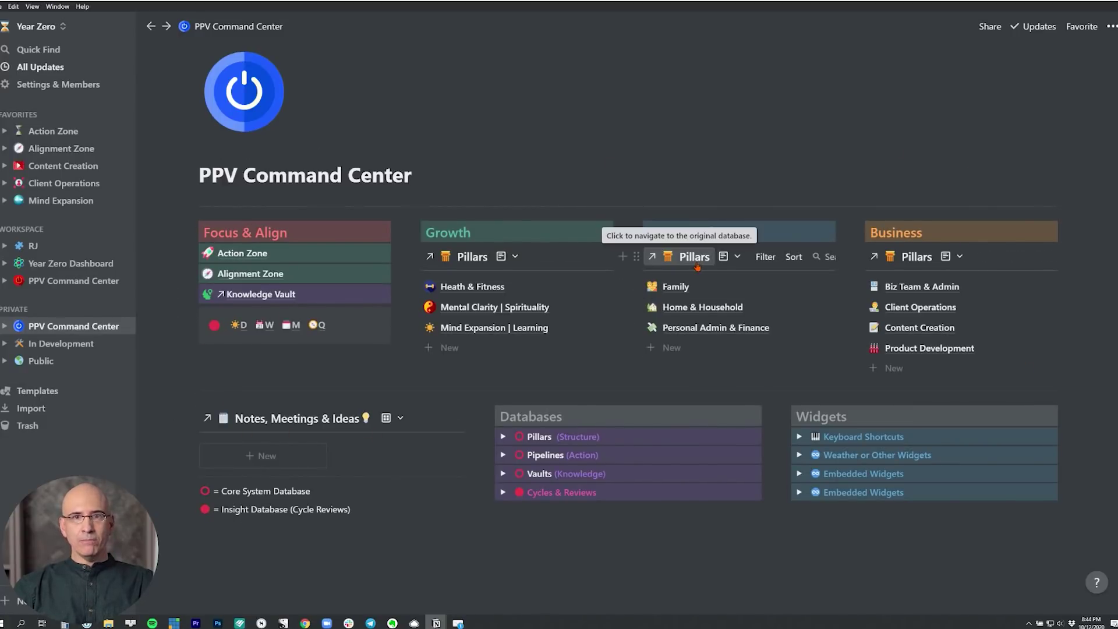
left_click(512, 256)
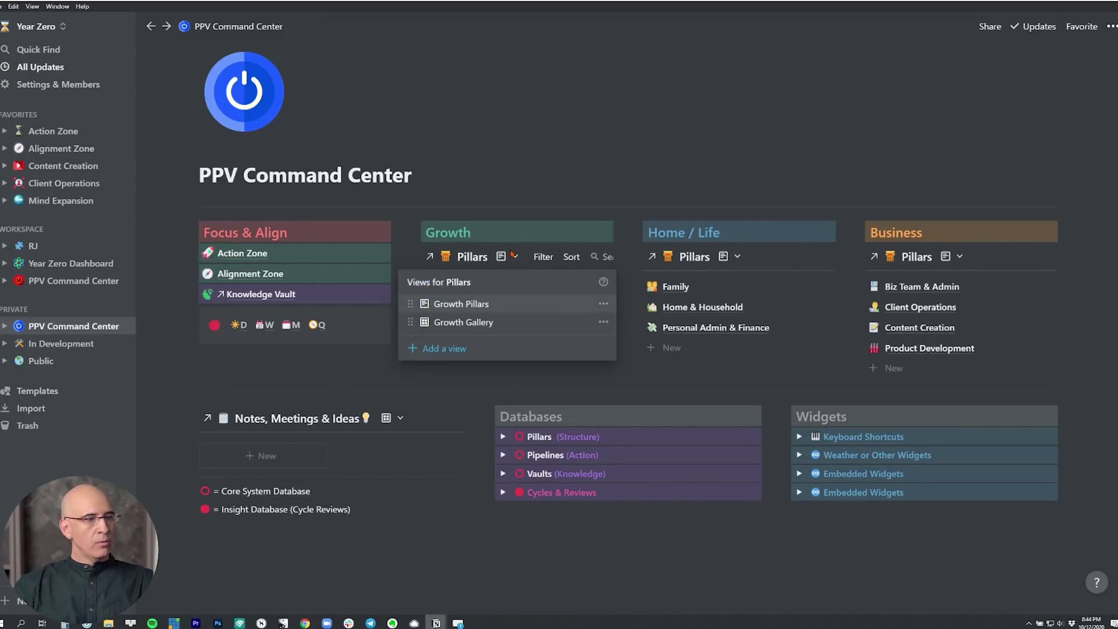
left_click(510, 323)
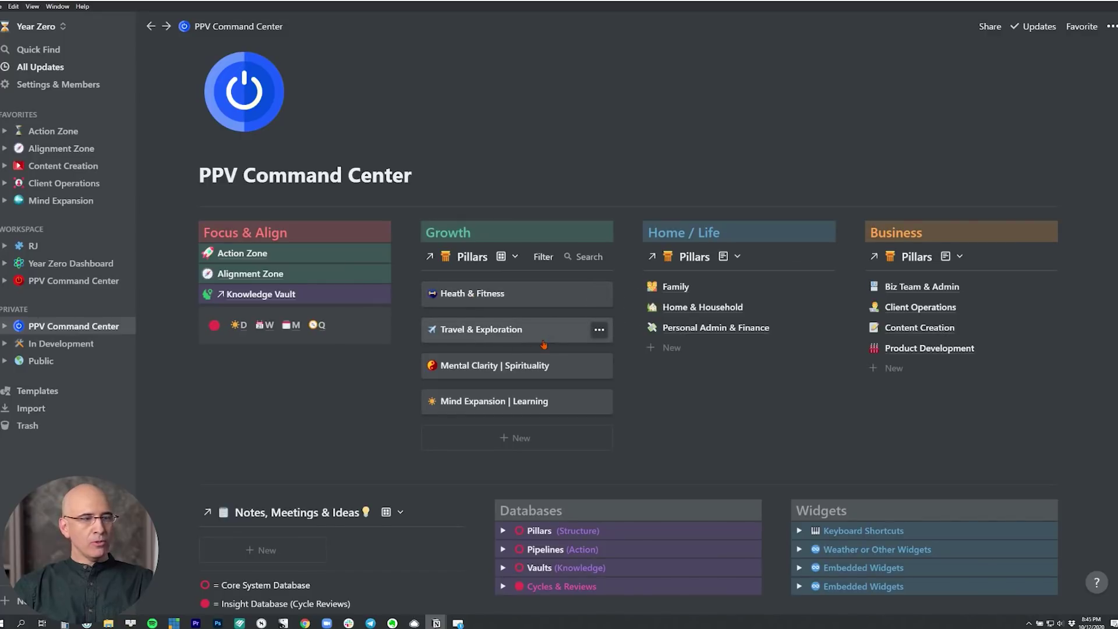
left_click(515, 256)
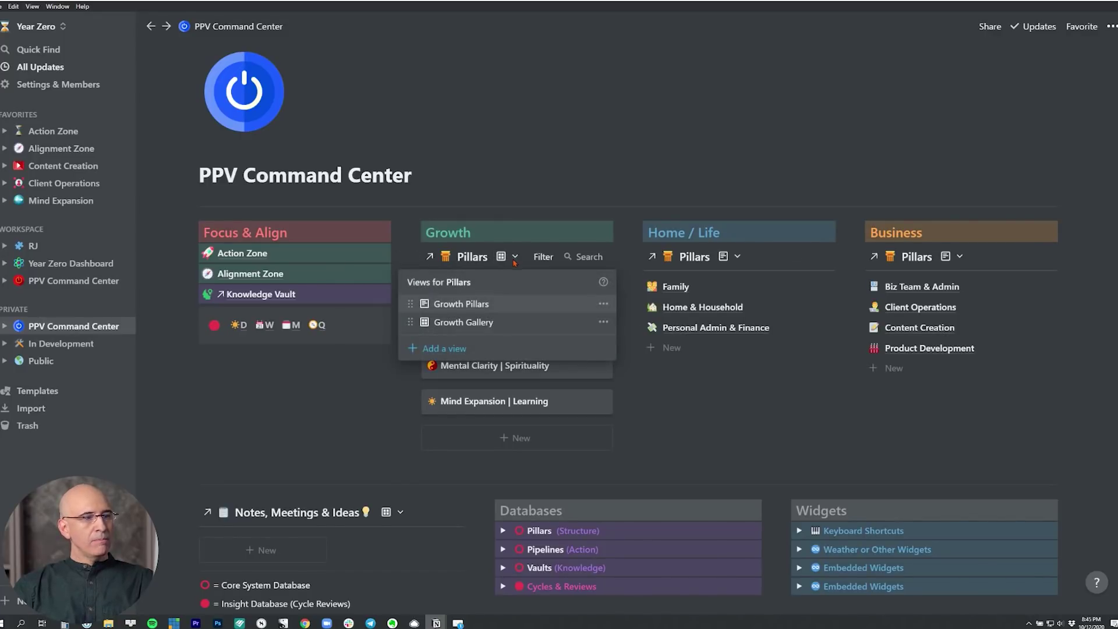
left_click(462, 305)
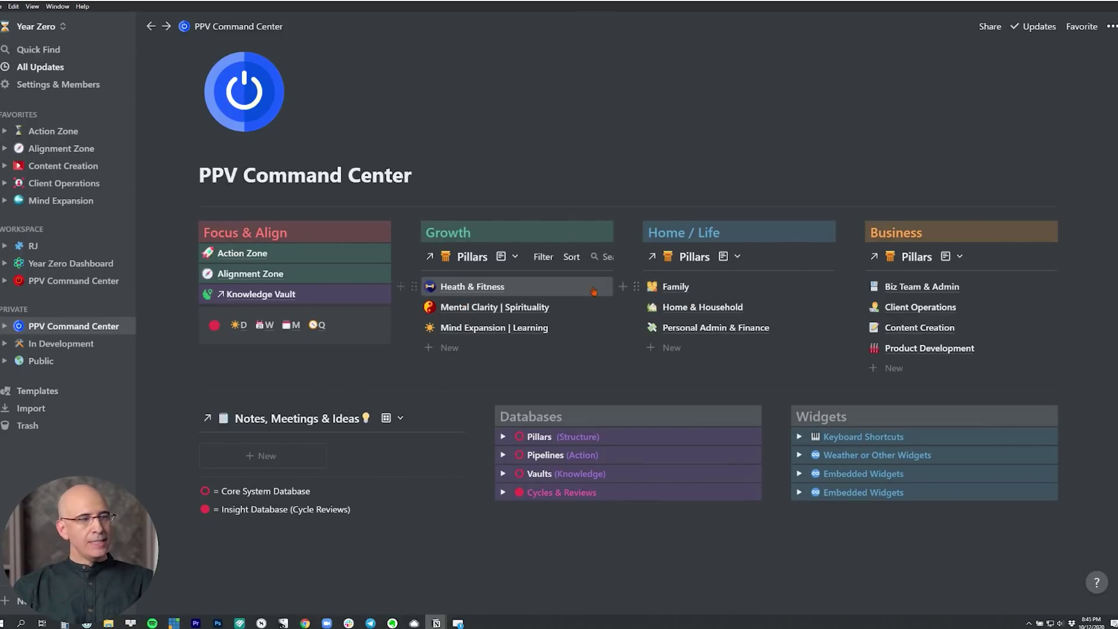
left_click(474, 328)
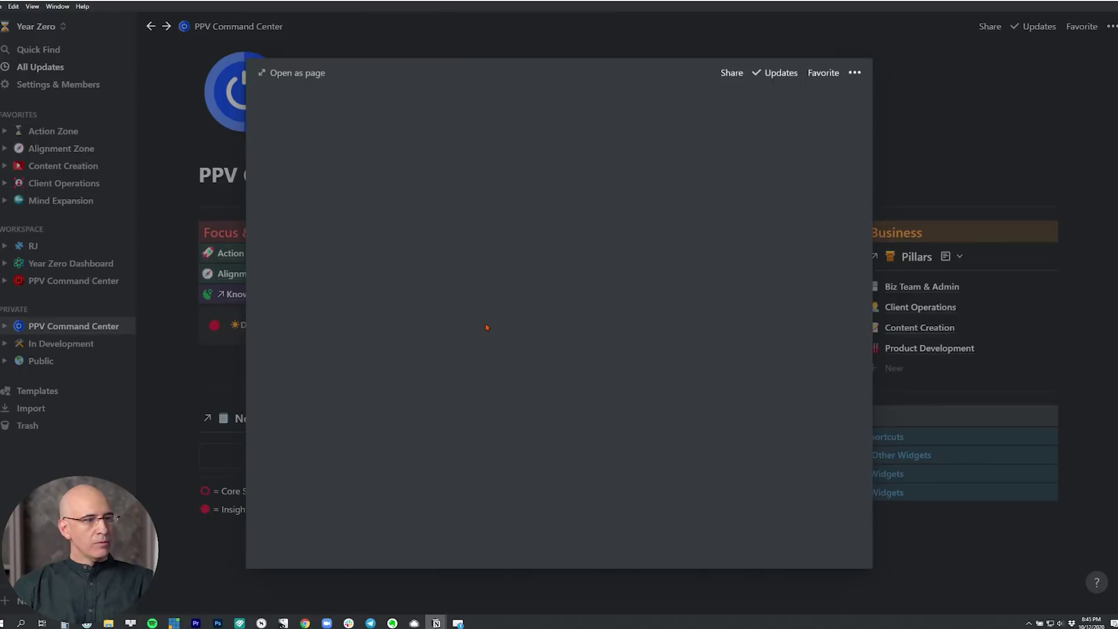
left_click(286, 74)
scroll(361, 308, "down", 5)
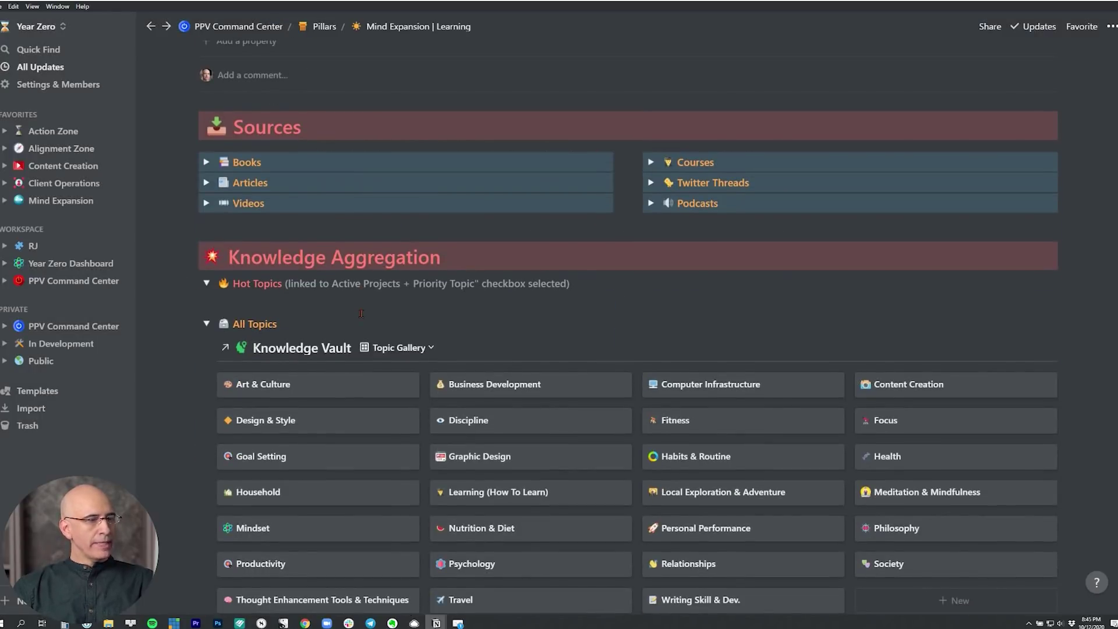
scroll(361, 313, "up", 5)
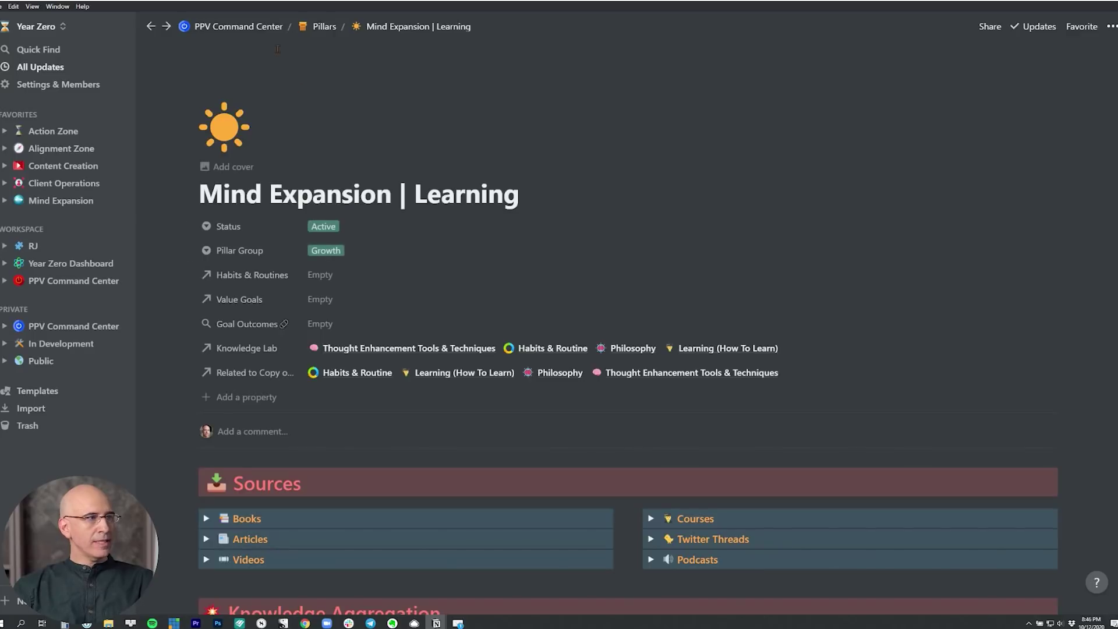
left_click(151, 26)
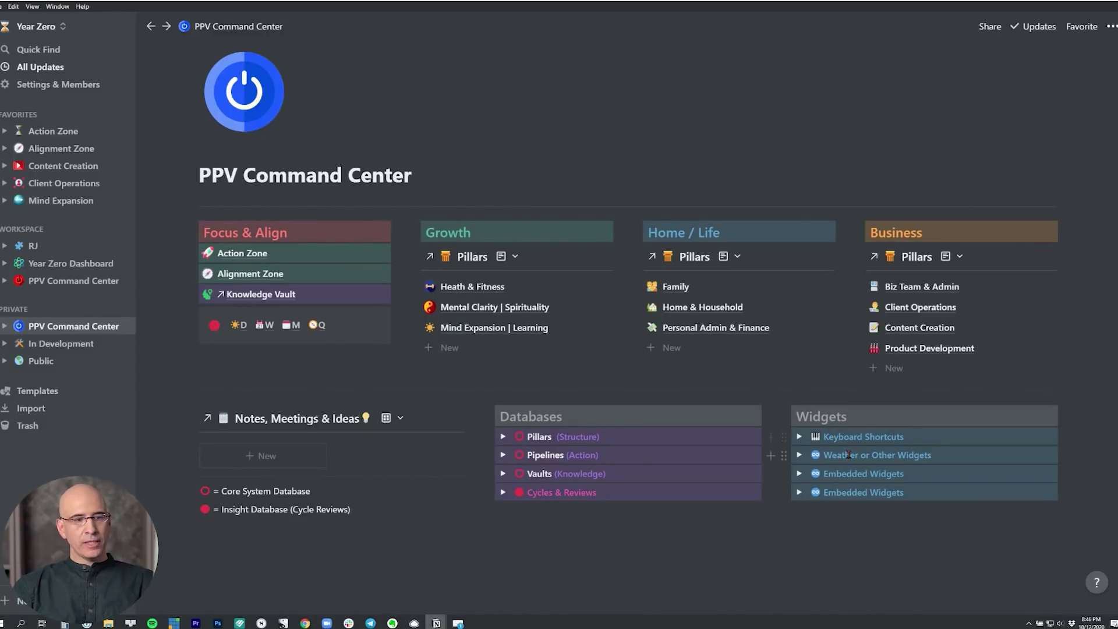
left_click(800, 455)
scroll(803, 349, "down", 3)
- Collapse the Weather or Other Widgets and Embedded Widgets sections
left_click(800, 241)
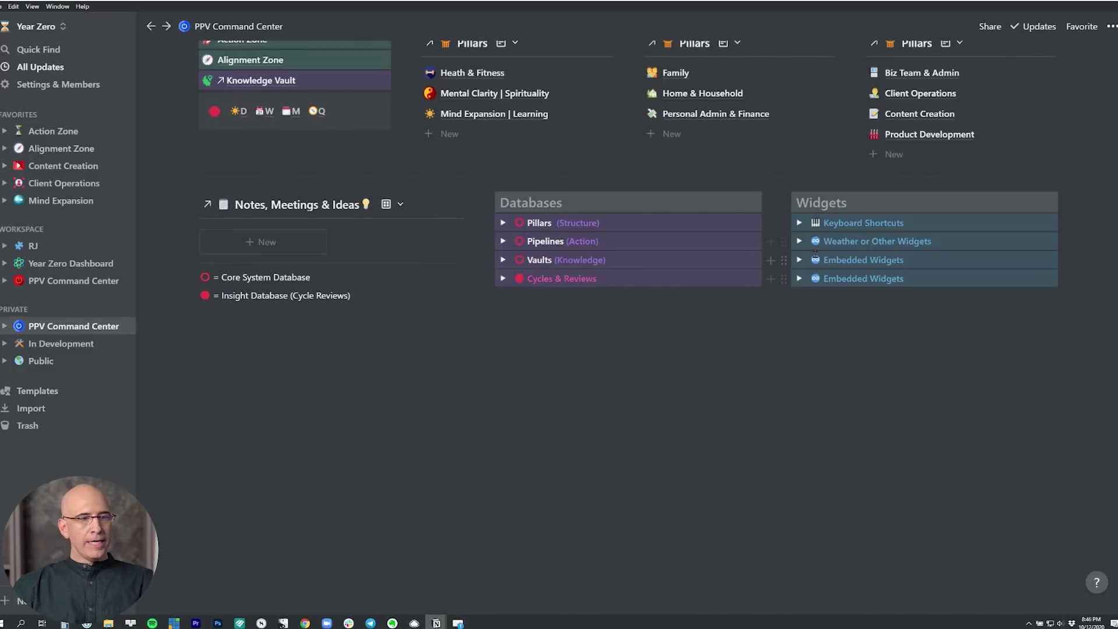
left_click(798, 260)
left_click(798, 261)
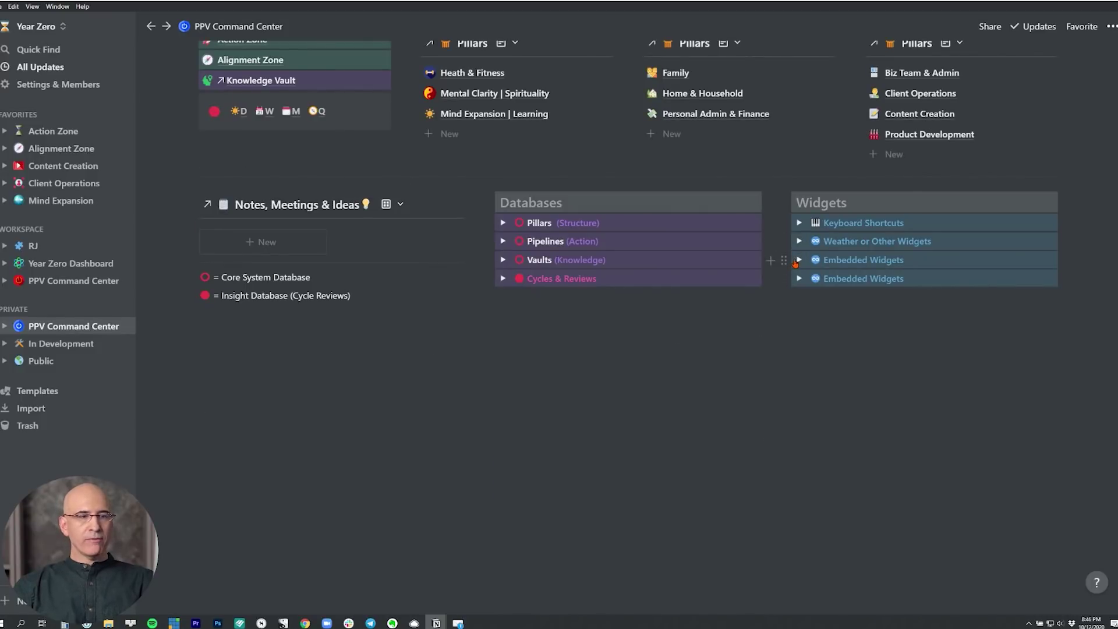
scroll(602, 225, "up", 3)
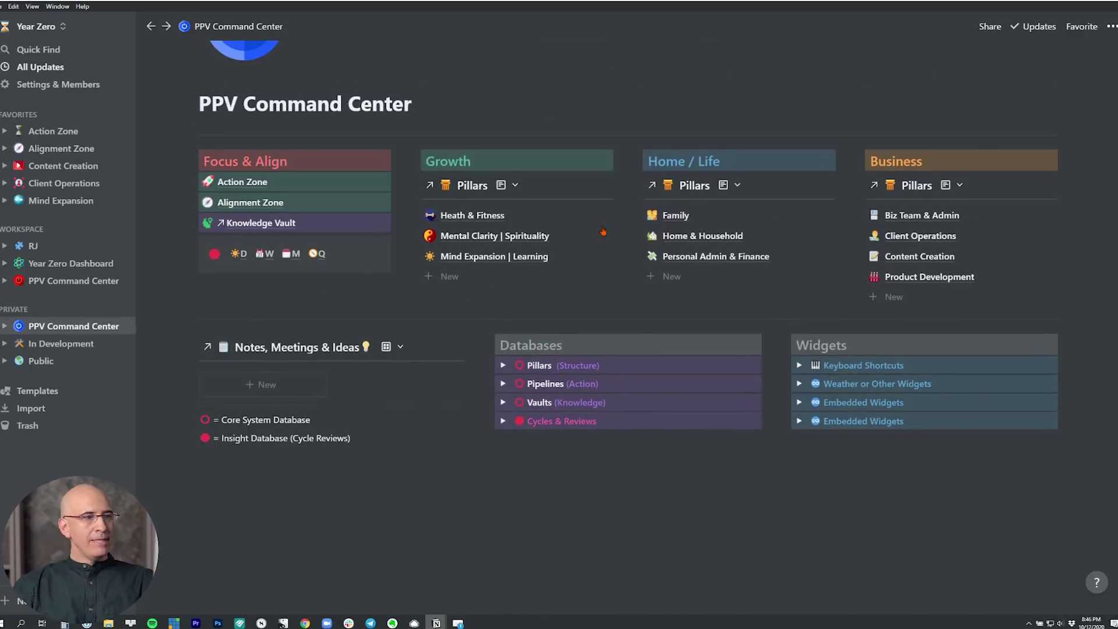
scroll(587, 346, "down", 1)
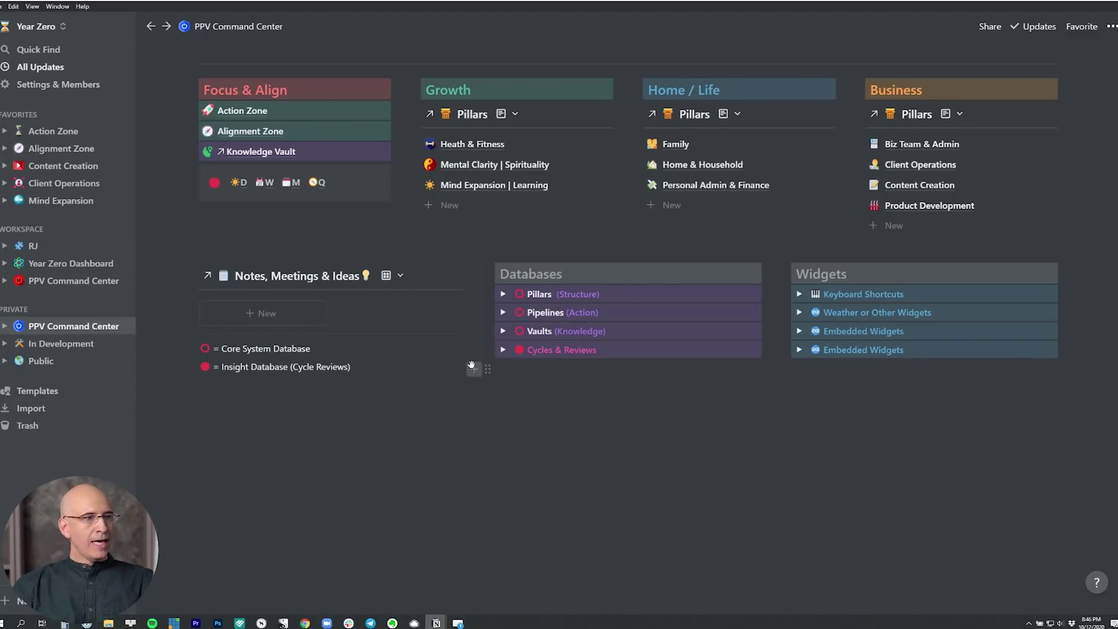
- Briefly expand the Pillars database group, then collapse it and expand Pipelines instead
scroll(474, 367, "up", 3)
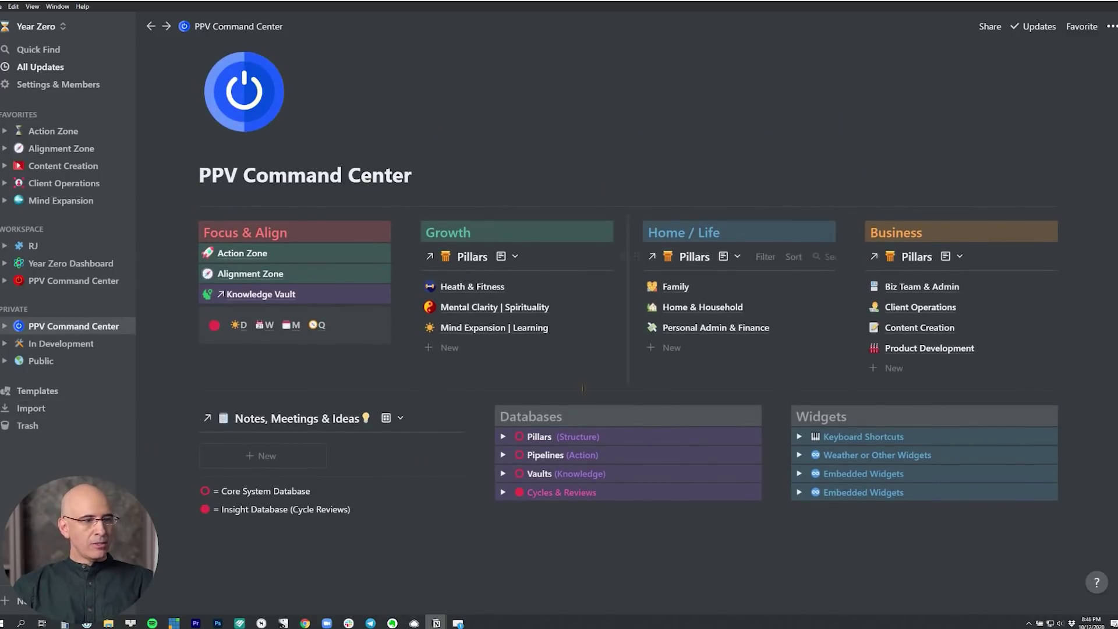
left_click(501, 438)
scroll(427, 363, "down", 1)
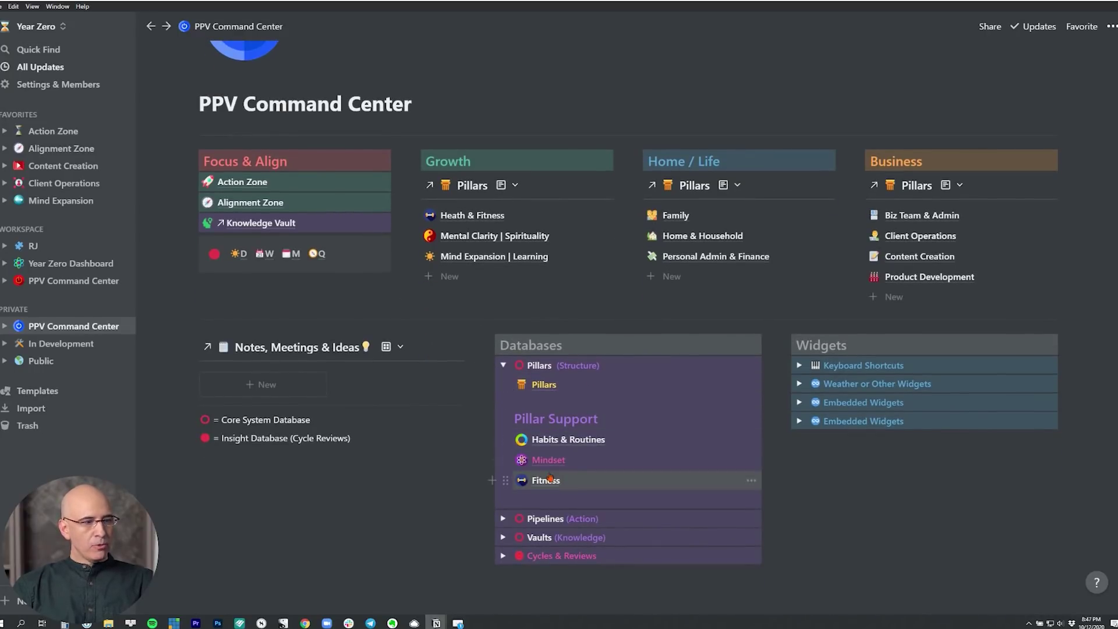
left_click(503, 365)
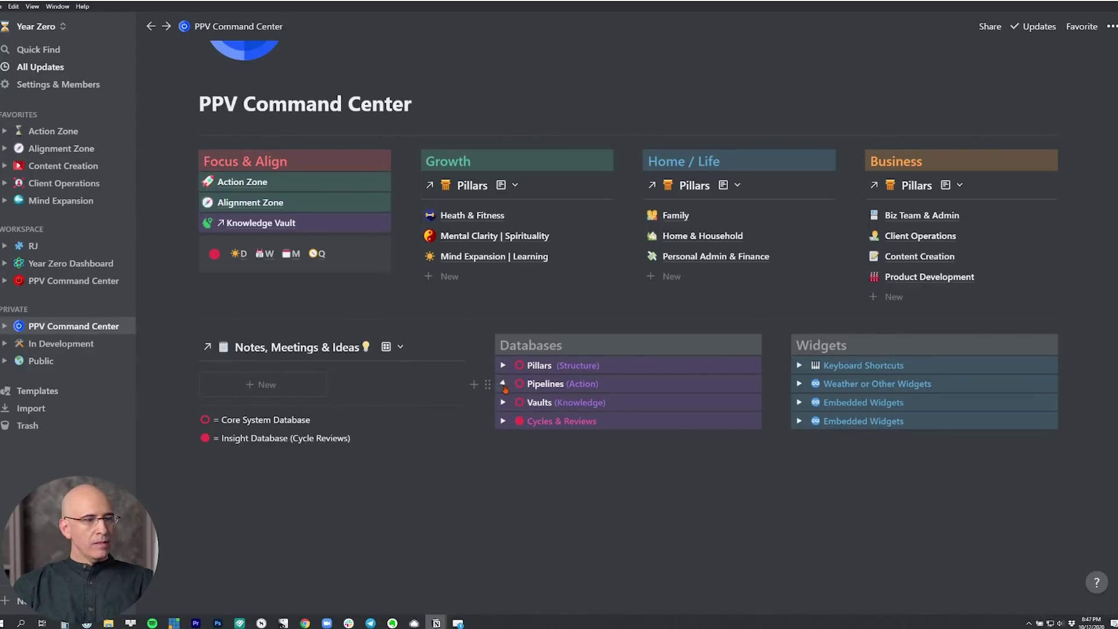
left_click(503, 384)
scroll(437, 353, "down", 2)
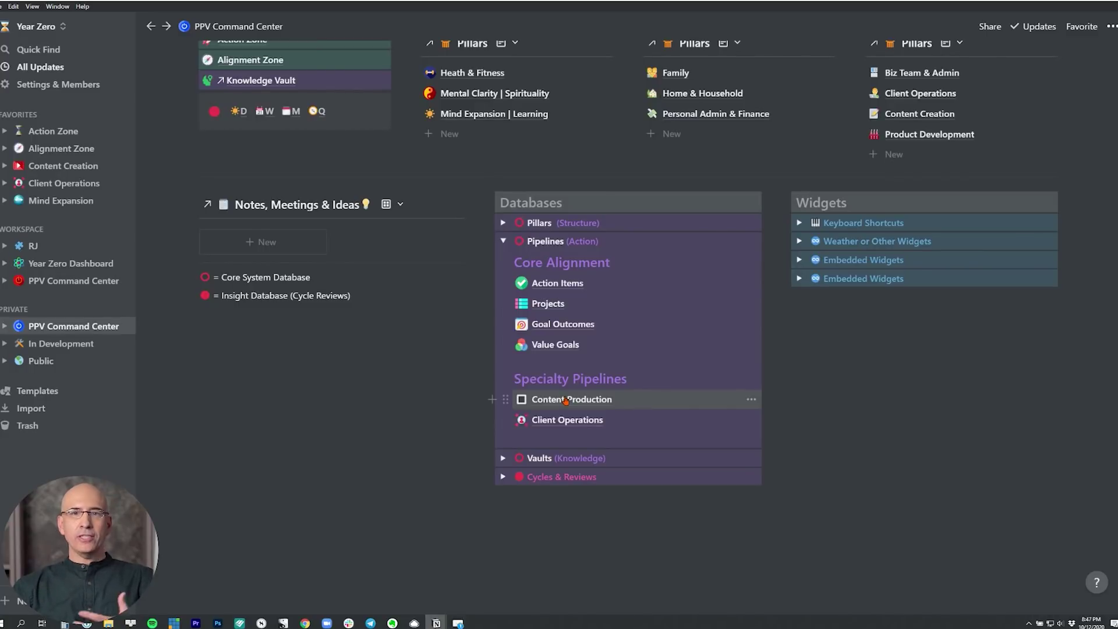
- Collapse Pipelines, review the Cycles & Reviews lists, and briefly toggle Pillars open
left_click(503, 241)
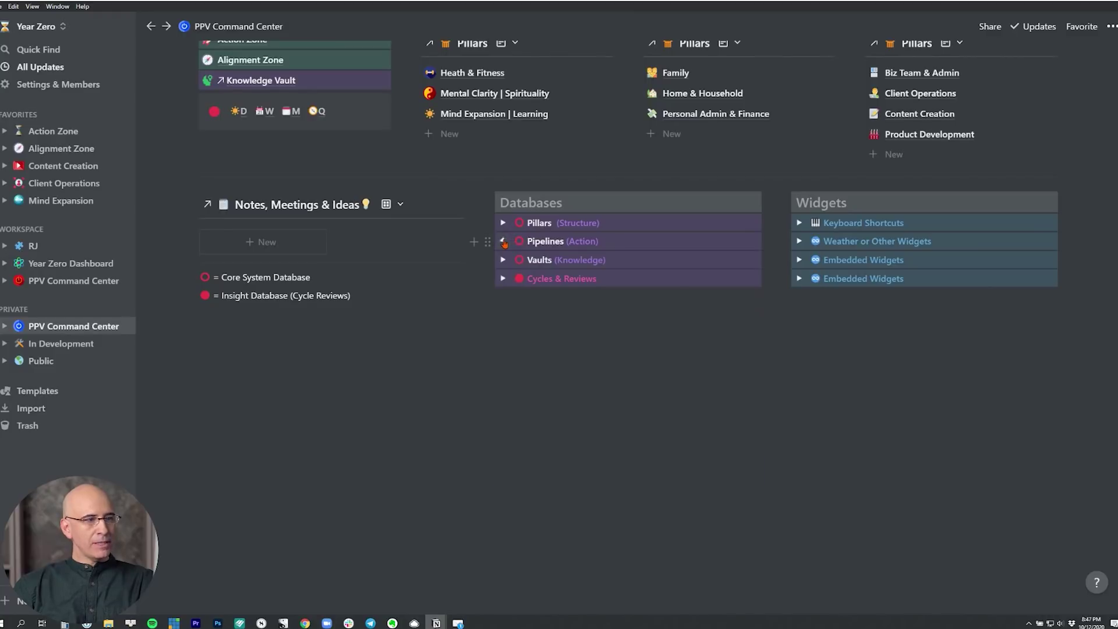
left_click(503, 278)
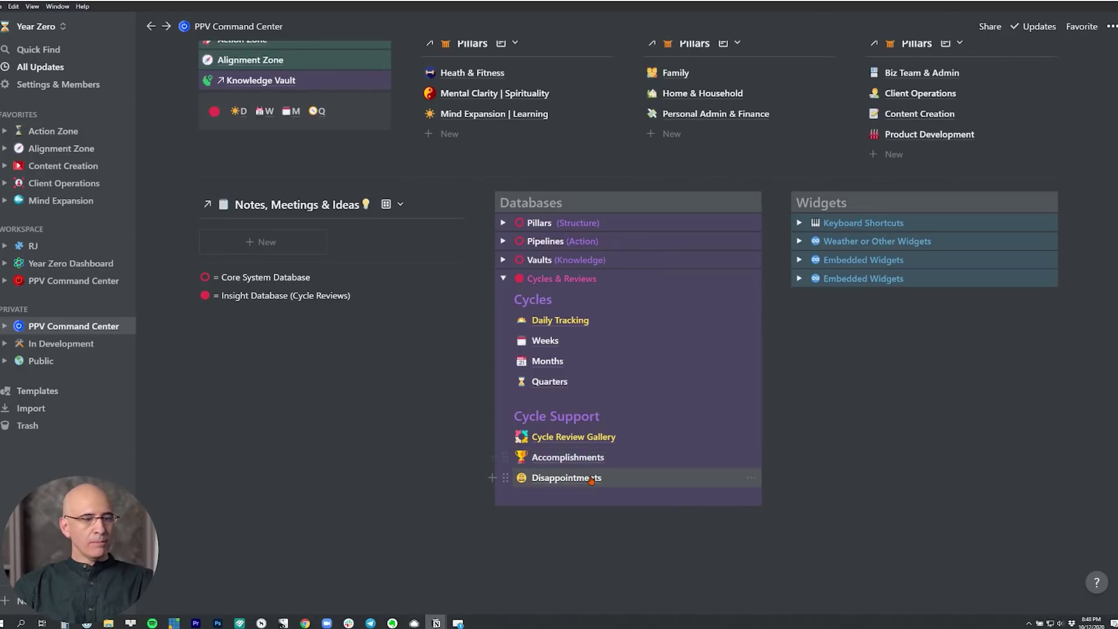
left_click(503, 279)
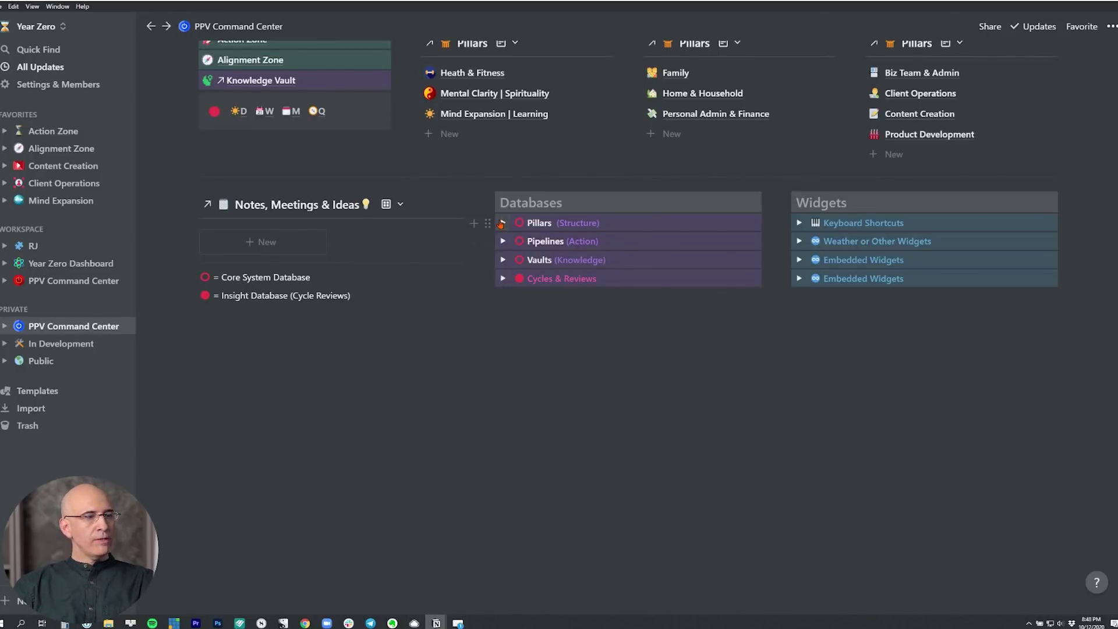
left_click(503, 222)
left_click(504, 222)
- Browse the Pipelines and Vaults lists, expanding and collapsing each group twice
left_click(502, 241)
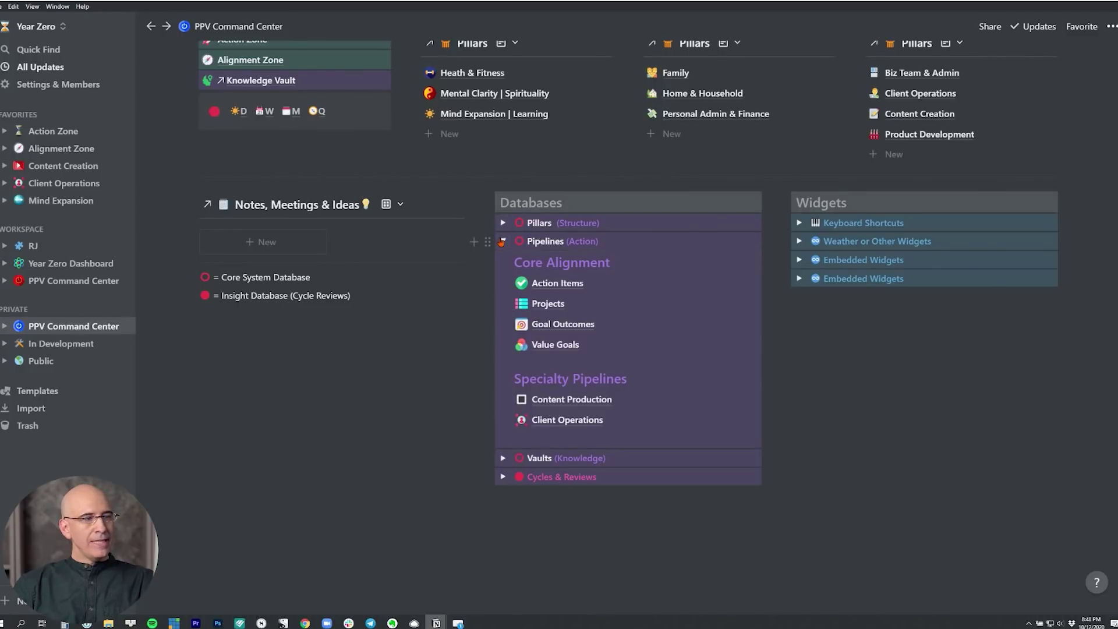
left_click(502, 241)
left_click(503, 260)
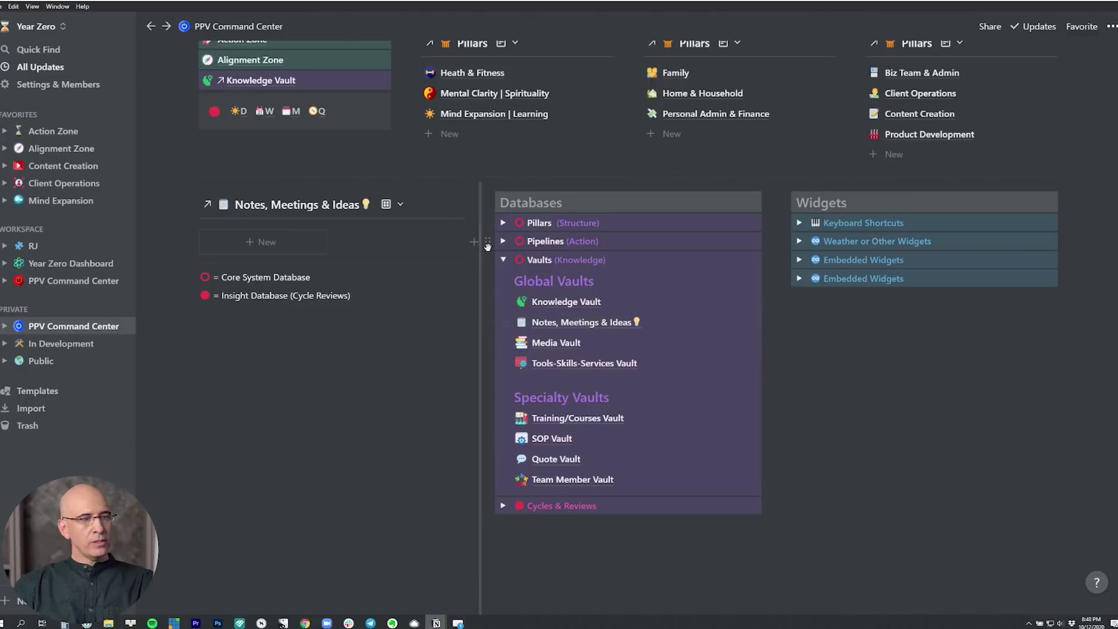
left_click(505, 262)
left_click(504, 241)
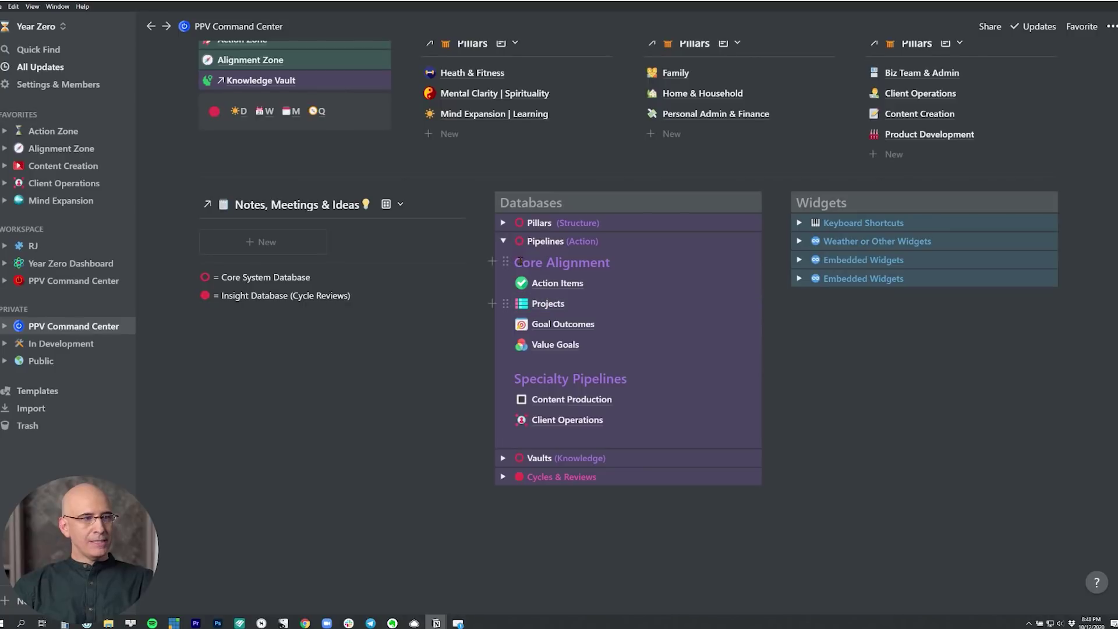
left_click(503, 241)
left_click(504, 260)
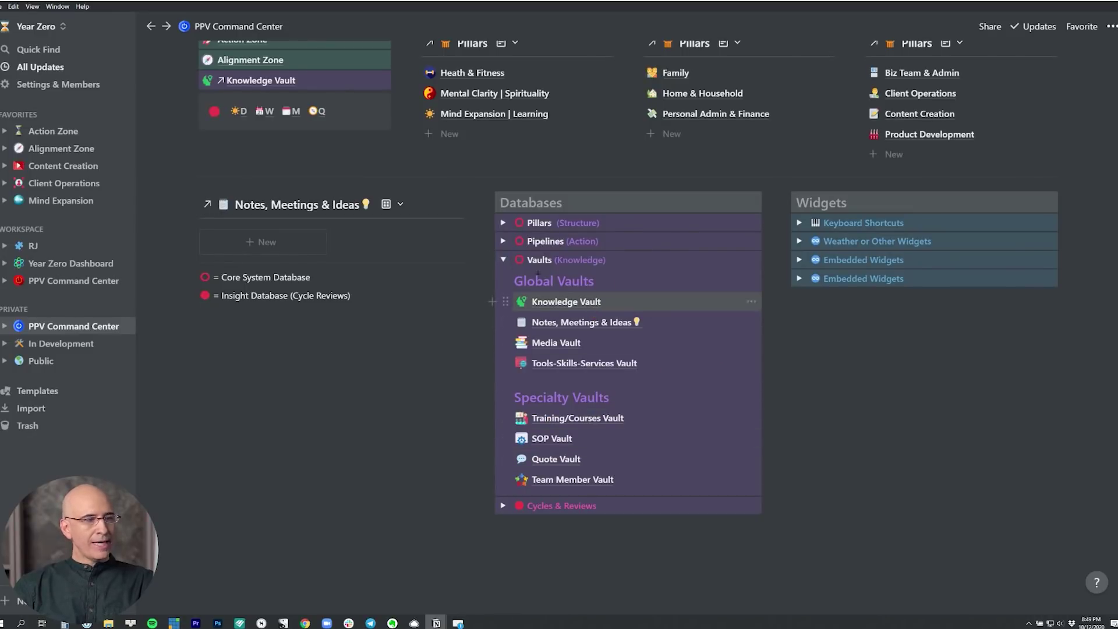
left_click(505, 261)
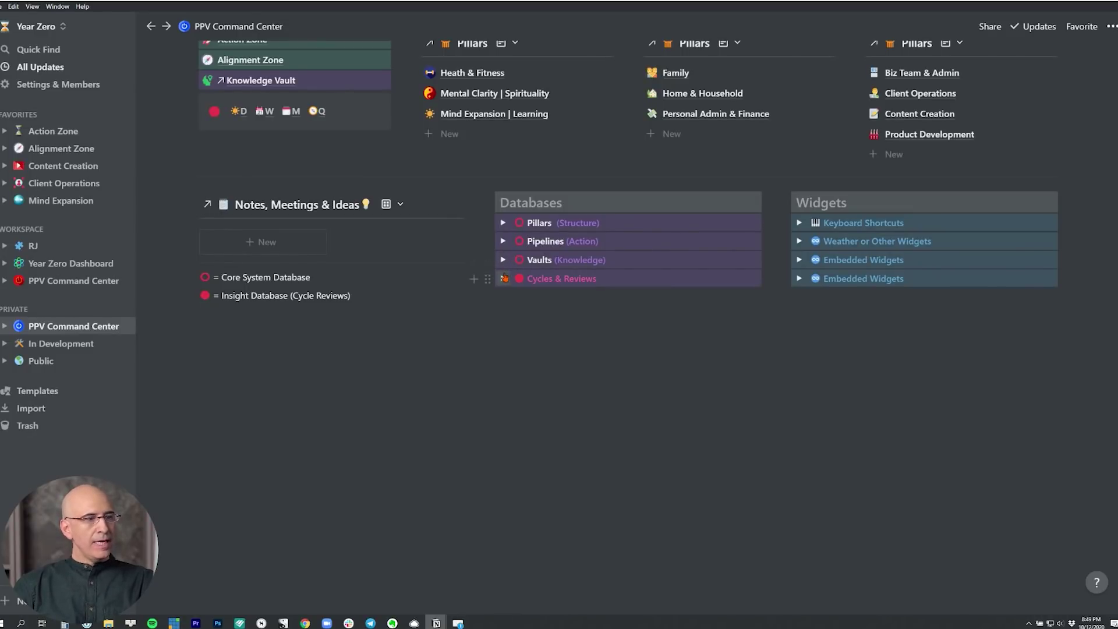
- Toggle Cycles & Reviews once more, scroll to the top, and open Alignment Zone
left_click(504, 279)
left_click(504, 280)
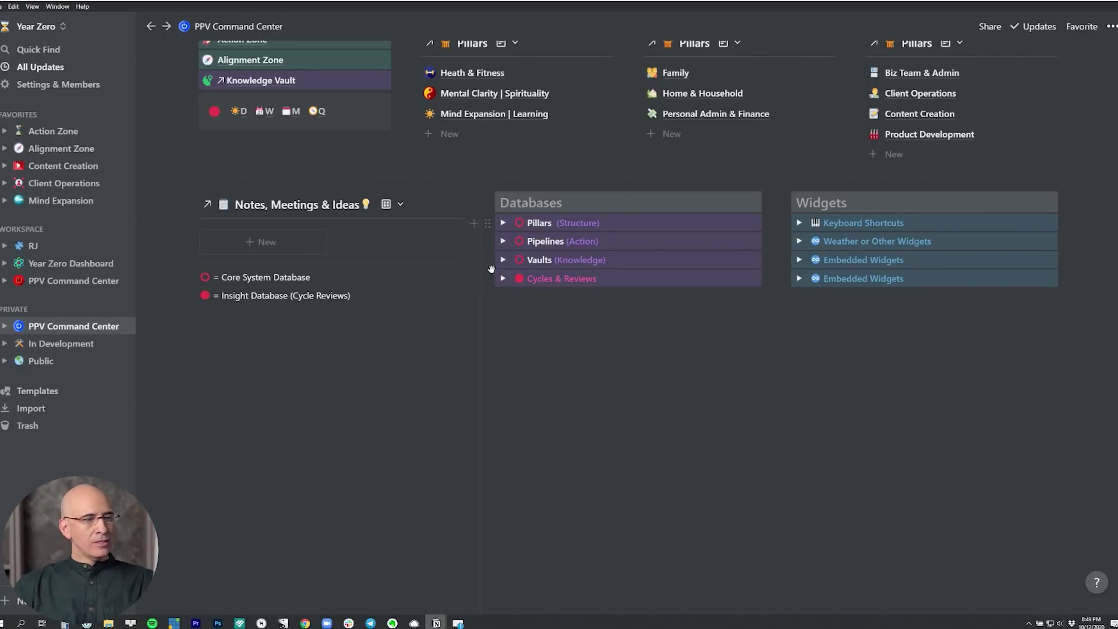
scroll(645, 327, "up", 3)
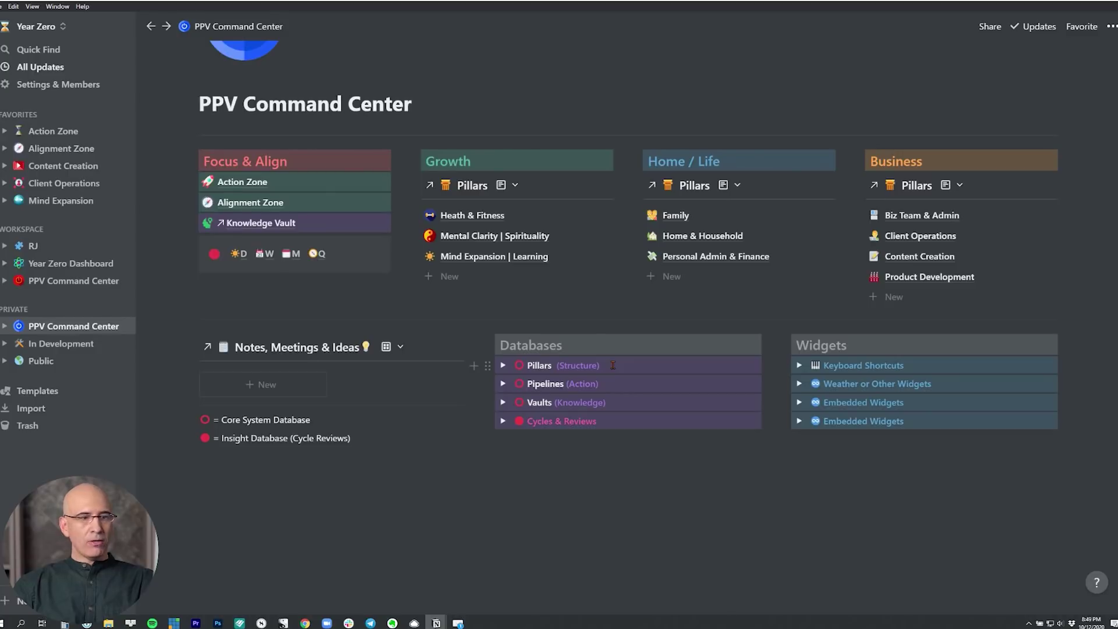
scroll(613, 365, "up", 2)
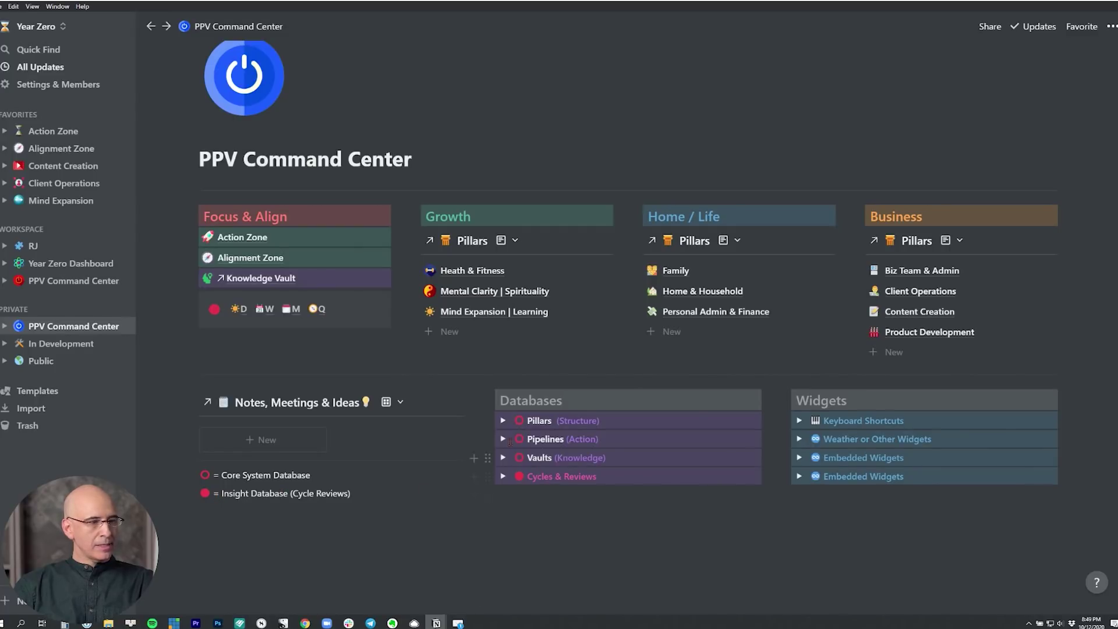
left_click(256, 257)
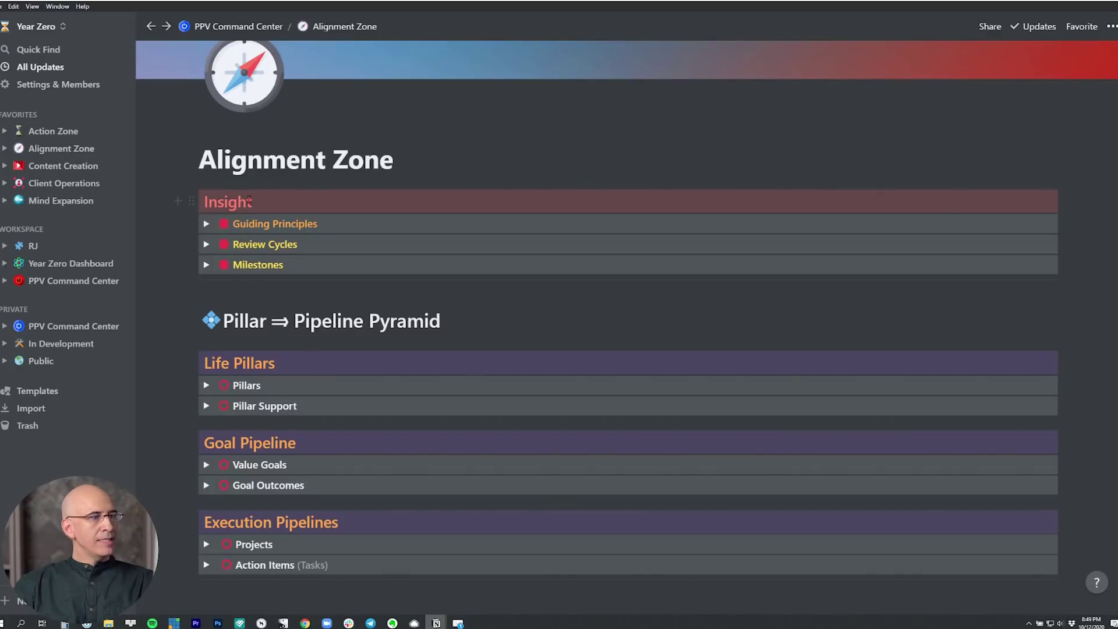
left_click(206, 245)
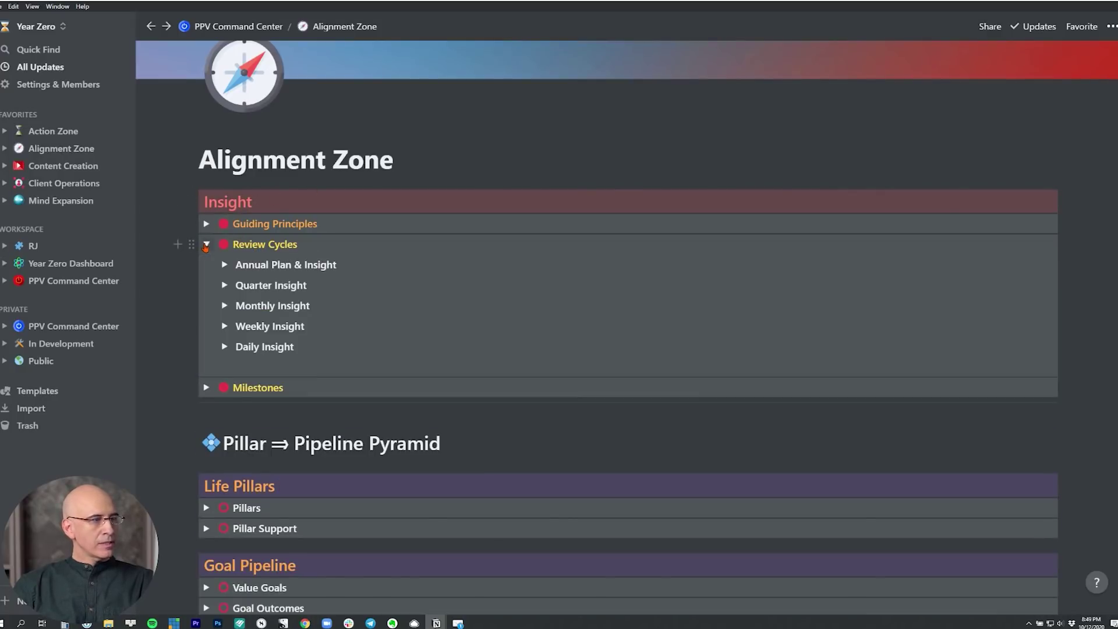
left_click(206, 245)
left_click(149, 26)
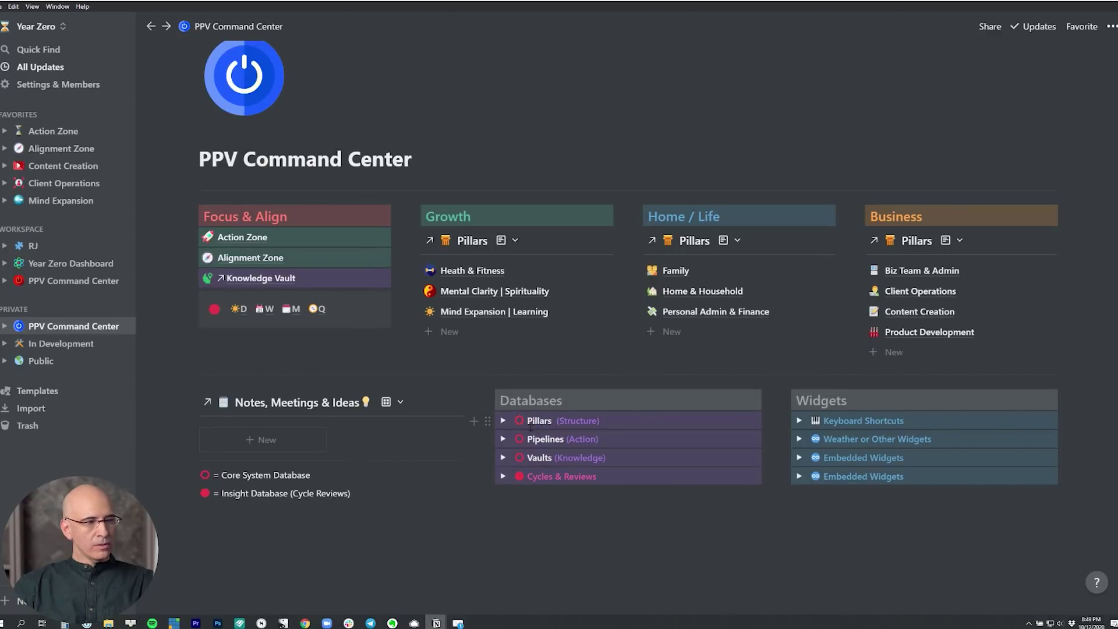
- Expand and collapse the Pillars, Pipelines and Vaults database groups in turn
left_click(503, 423)
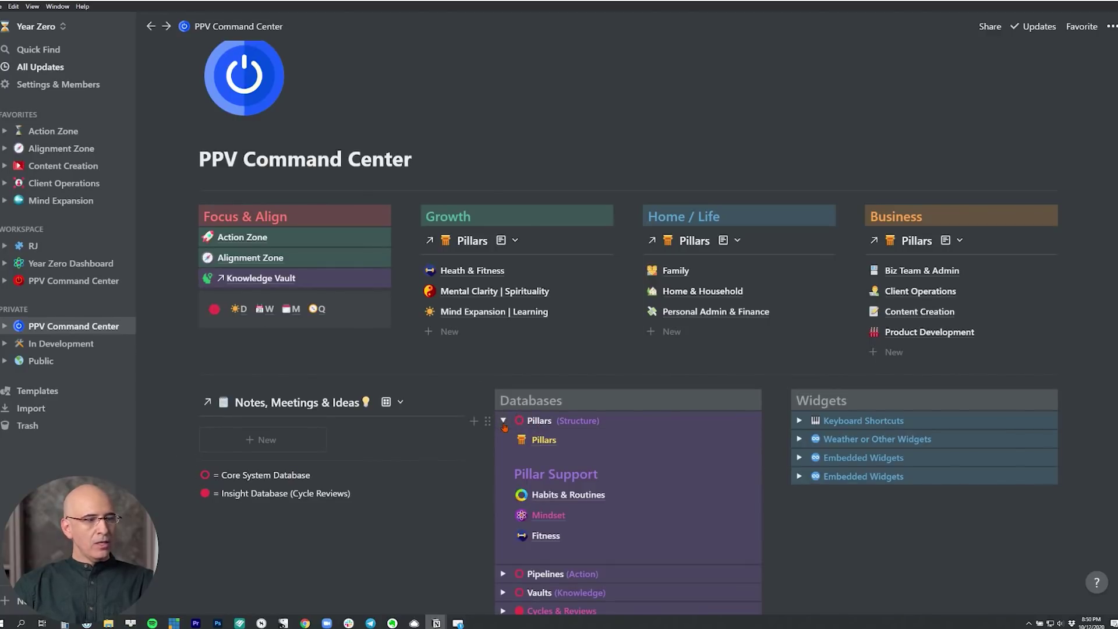
left_click(504, 424)
left_click(505, 442)
left_click(504, 442)
left_click(504, 457)
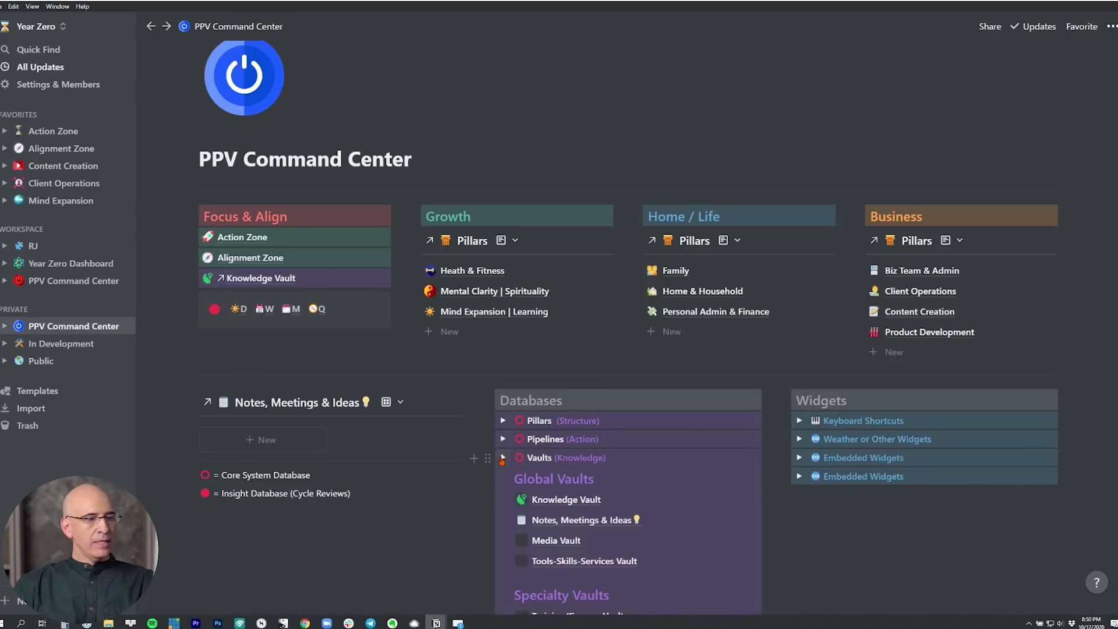
left_click(504, 458)
- Open the red-icon PPV Command Center page under WORKSPACE in the sidebar
scroll(178, 460, "up", 2)
scroll(629, 330, "down", 1)
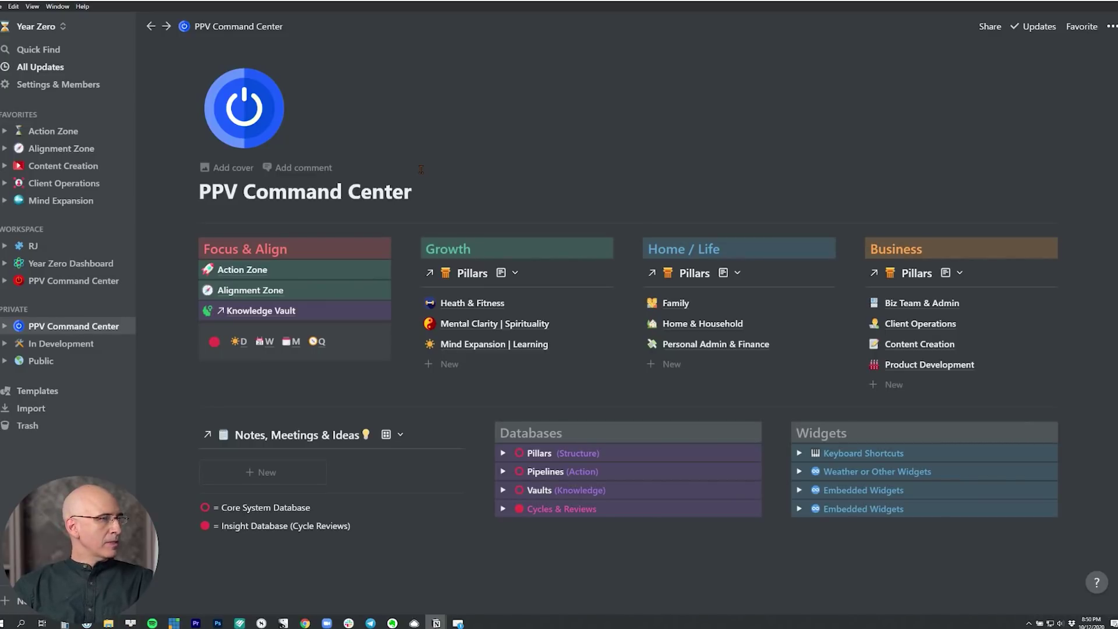
left_click(73, 281)
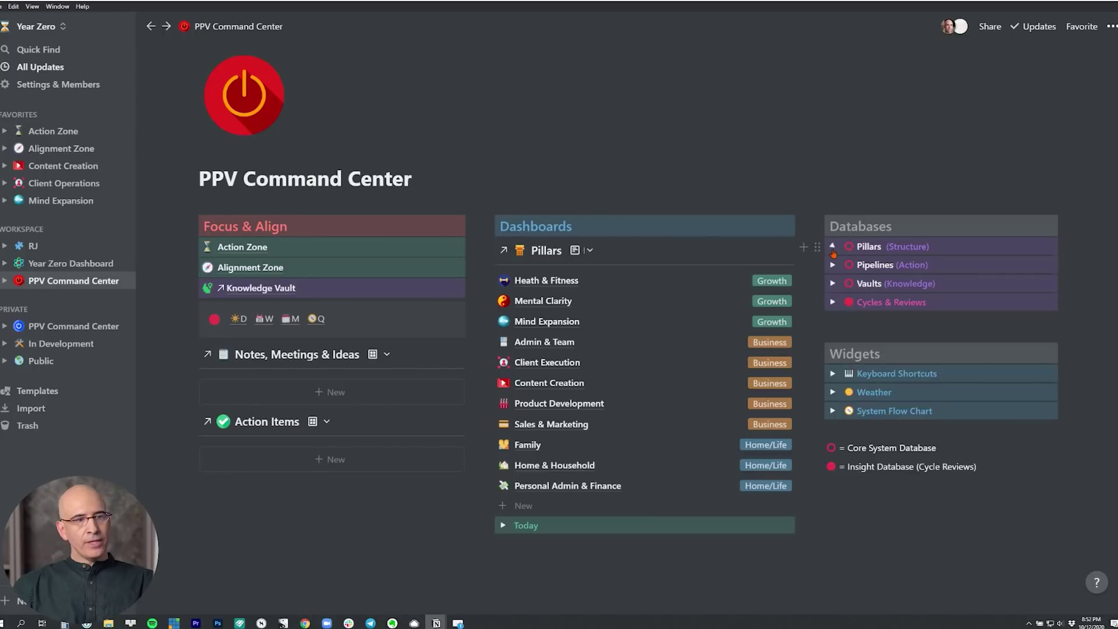
- Toggle the Vaults group to show the Knowledge and Specialty Vaults lists
left_click(833, 283)
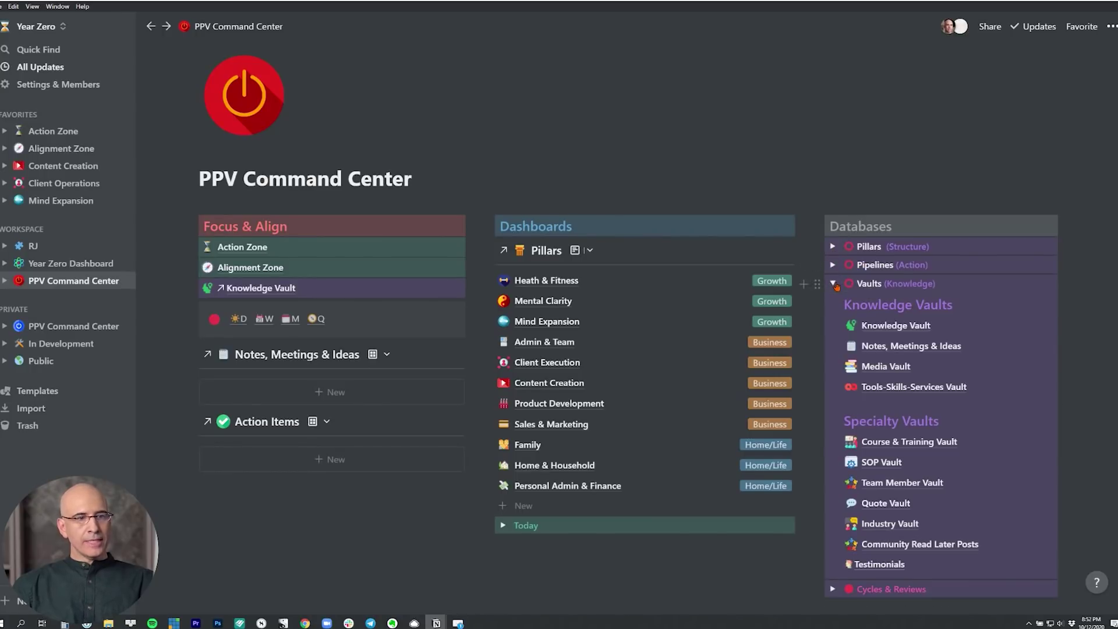
left_click(833, 283)
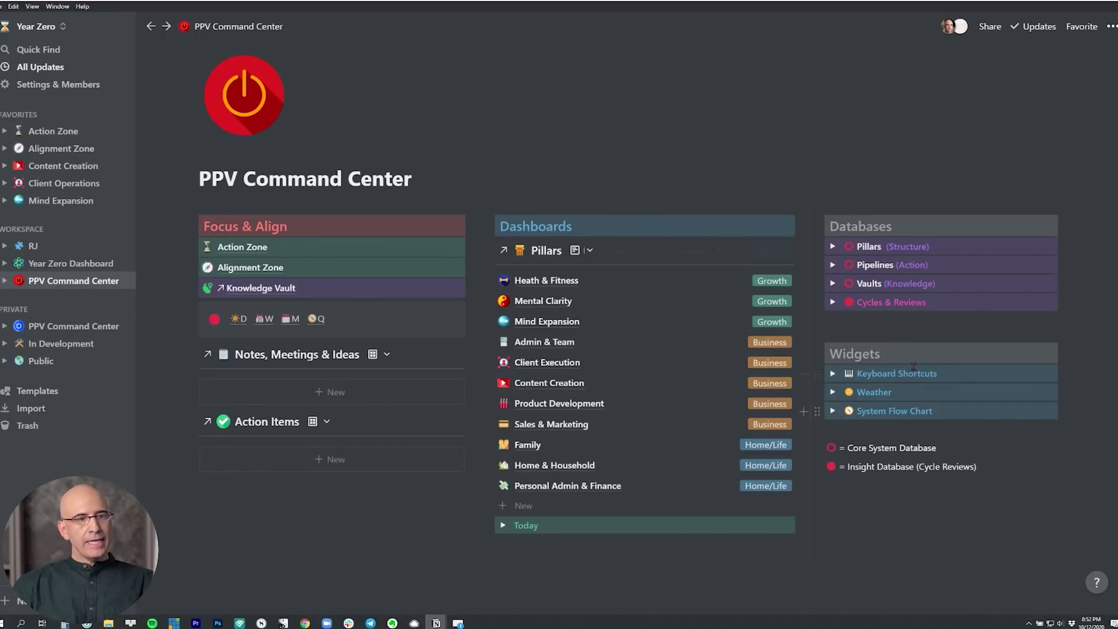
left_click(832, 286)
scroll(832, 291, "down", 3)
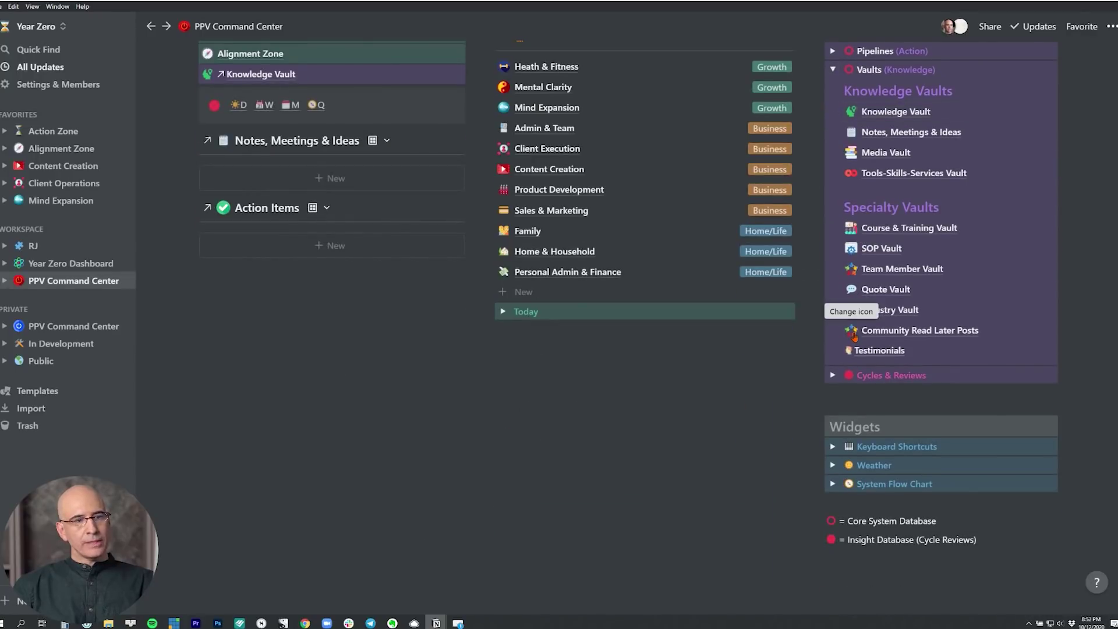
scroll(832, 292, "up", 3)
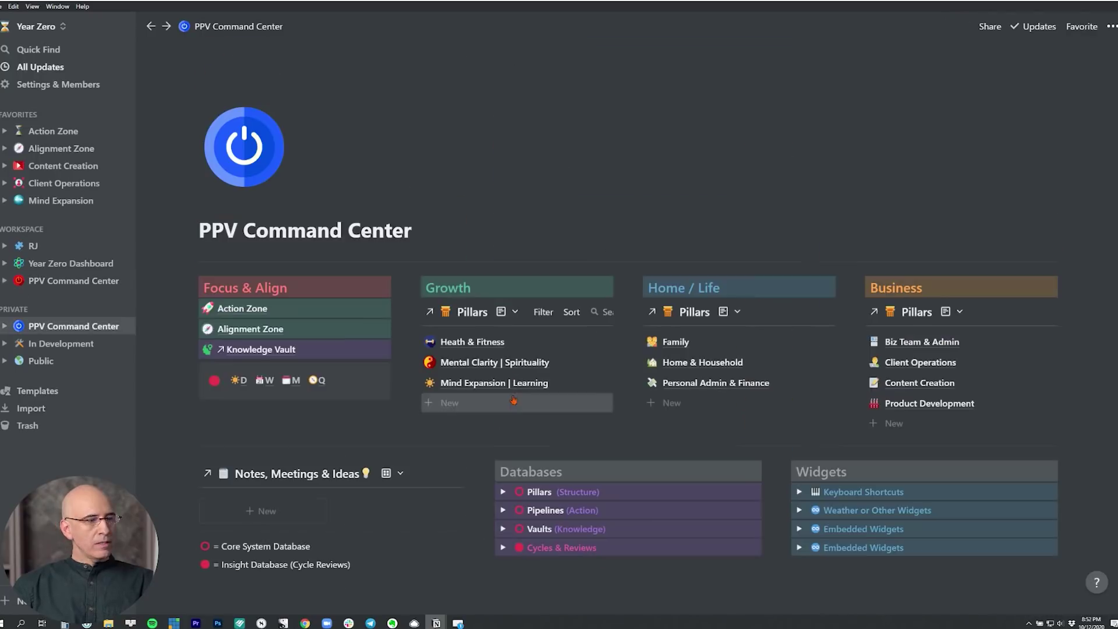
- Expand the Vaults list in Databases and then the Cycles & Reviews list
left_click(503, 529)
scroll(434, 448, "down", 1)
scroll(434, 449, "down", 3)
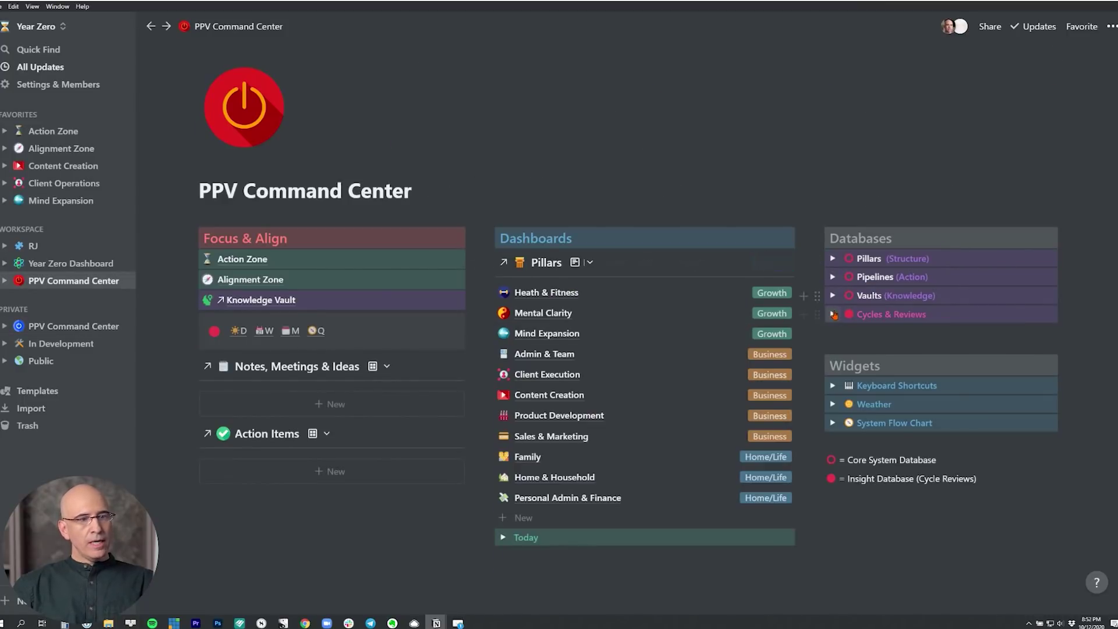
left_click(834, 314)
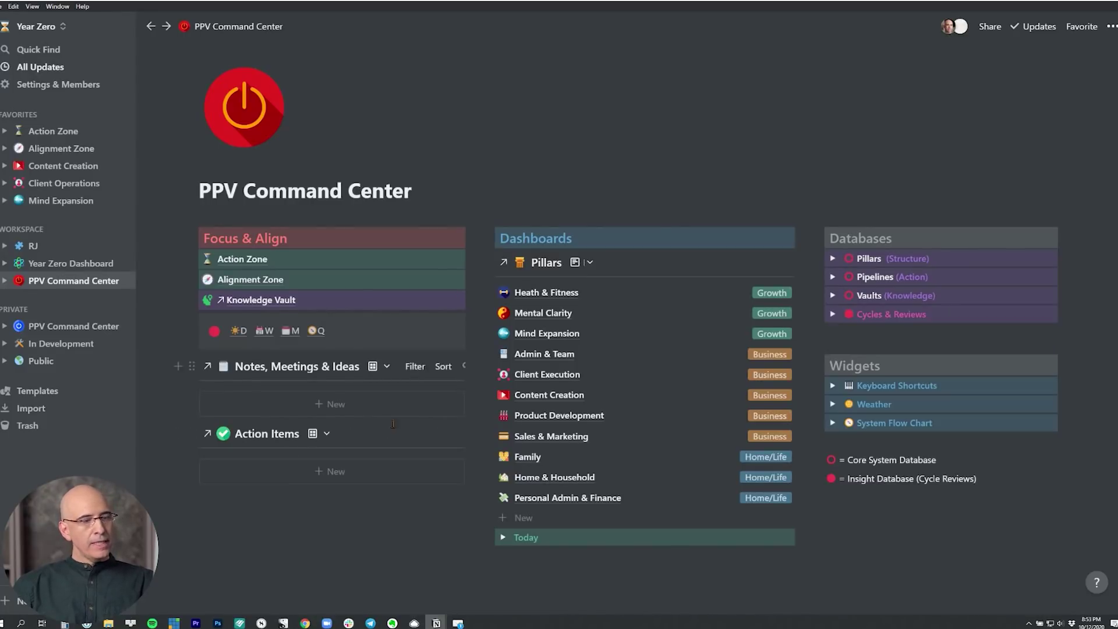
- Check today's Action Items list, hide it, and open the private blue-icon PPV Command Center
scroll(462, 451, "down", 2)
scroll(462, 451, "down", 3)
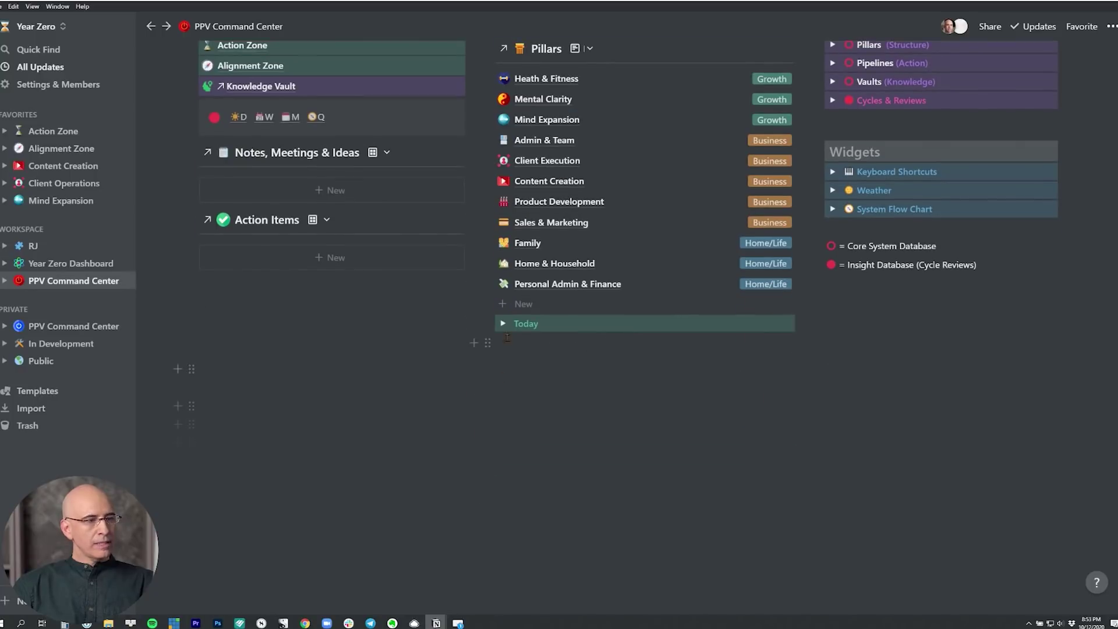
left_click(503, 324)
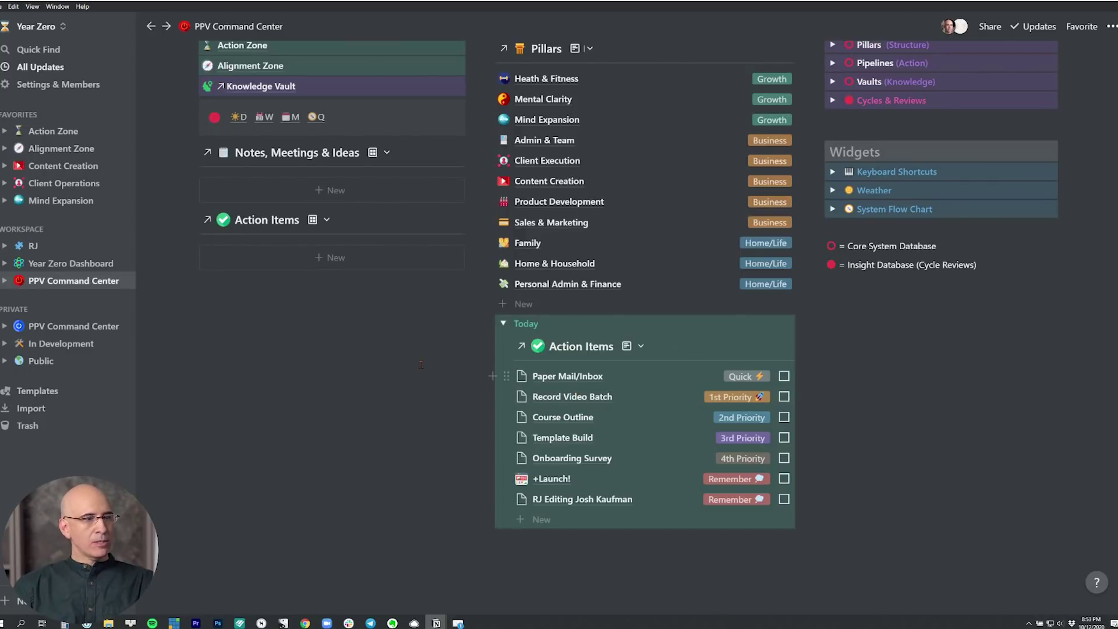
scroll(410, 346, "up", 5)
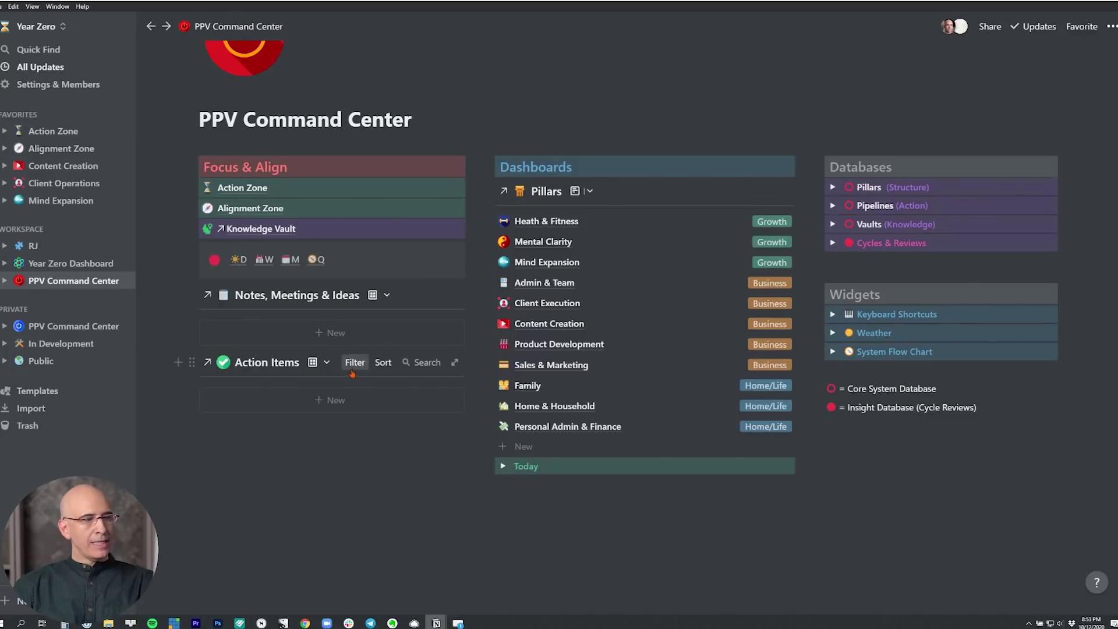
scroll(351, 373, "down", 1)
left_click(503, 395)
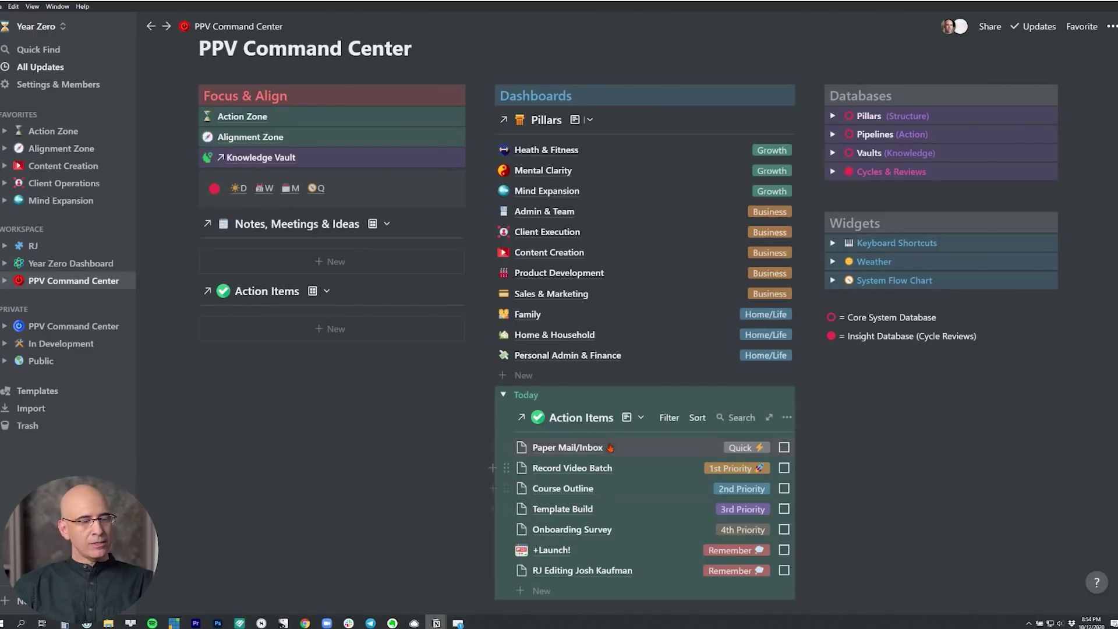
left_click(503, 395)
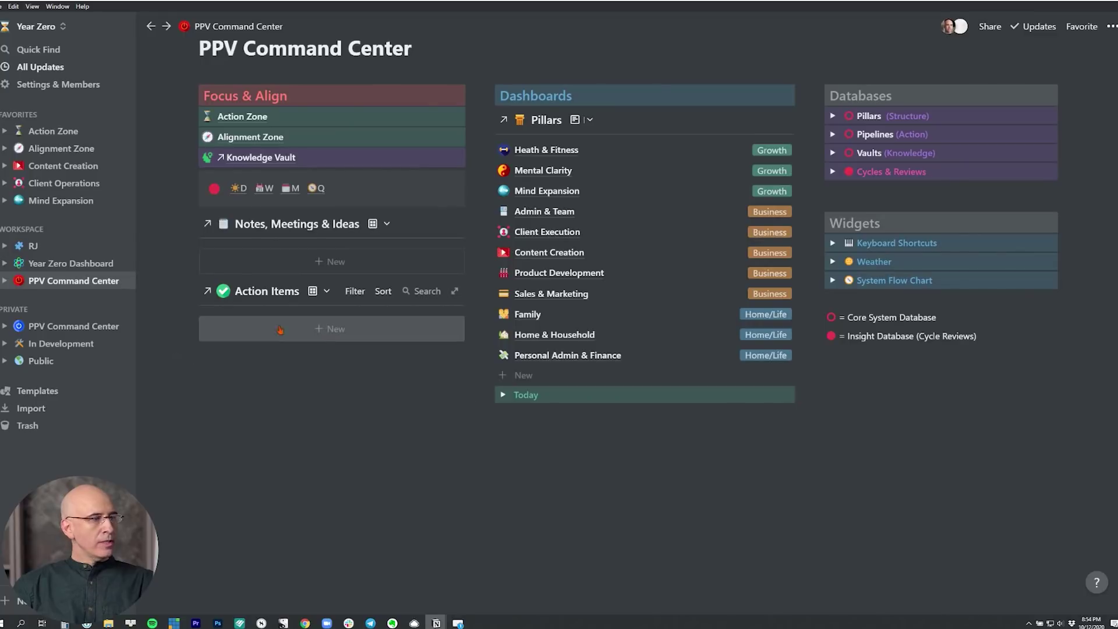
left_click(47, 326)
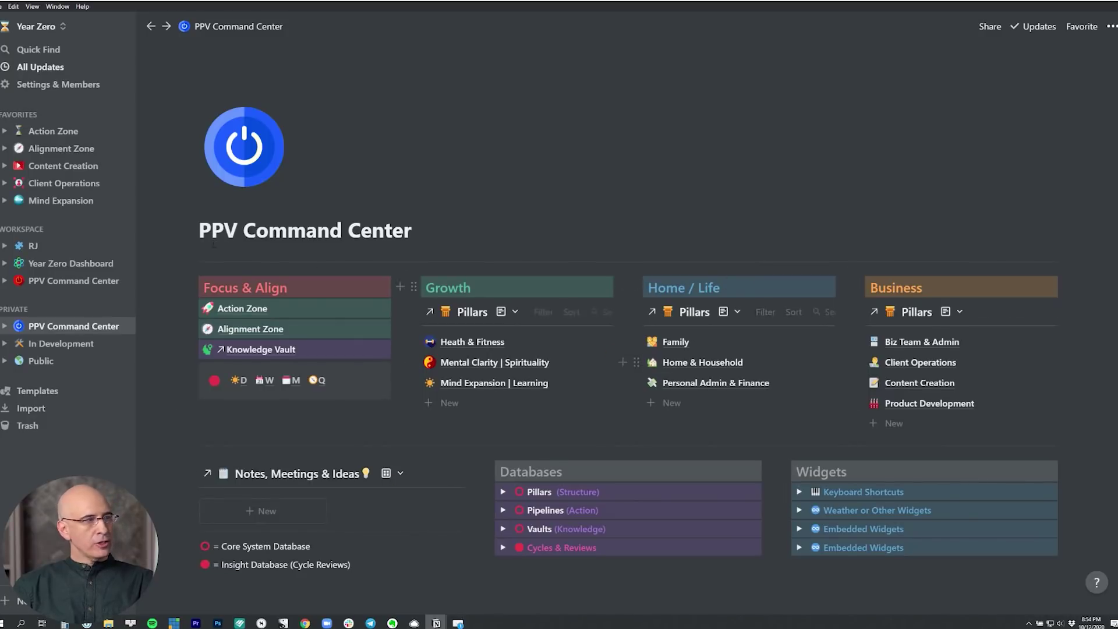
- Open the workspace PPV Command Center and toggle its Vaults list open and closed
left_click(60, 281)
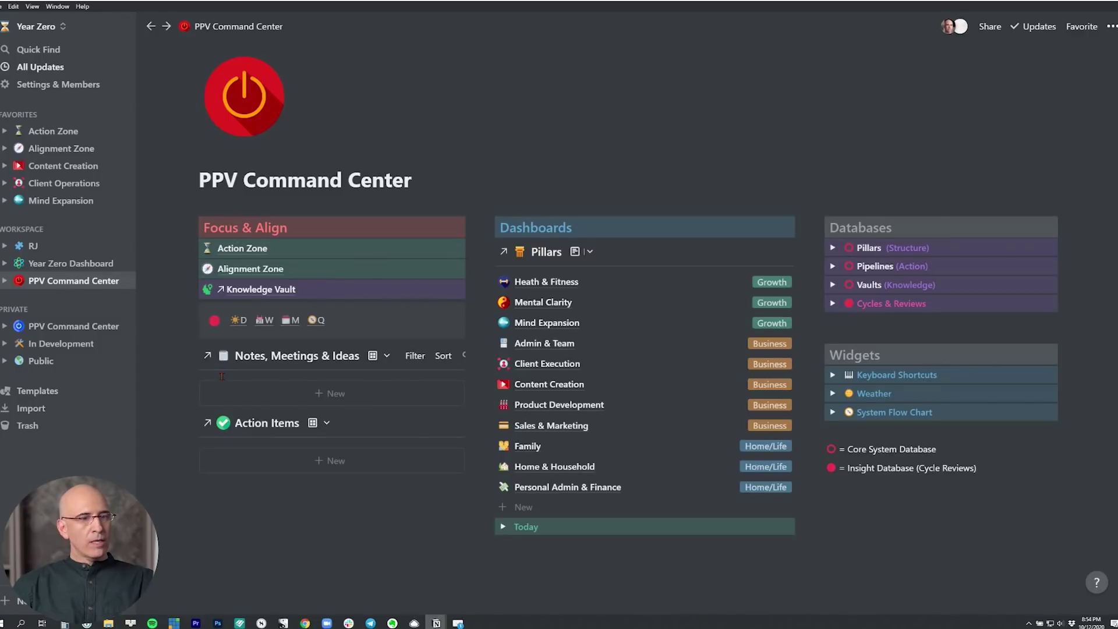
left_click(833, 285)
left_click(833, 286)
left_click(833, 287)
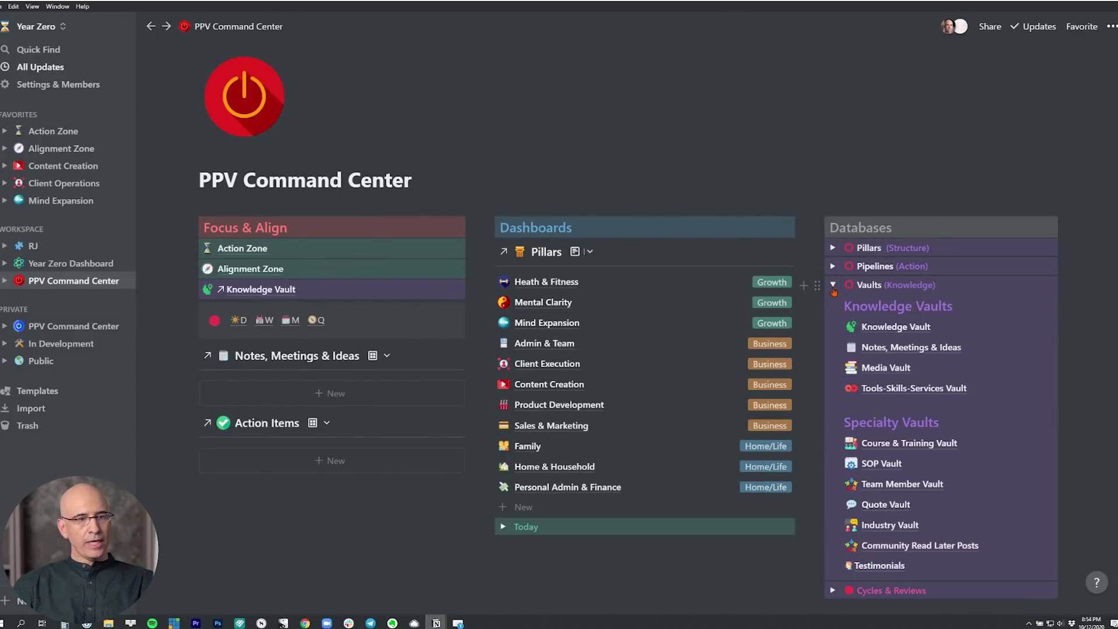
left_click(833, 286)
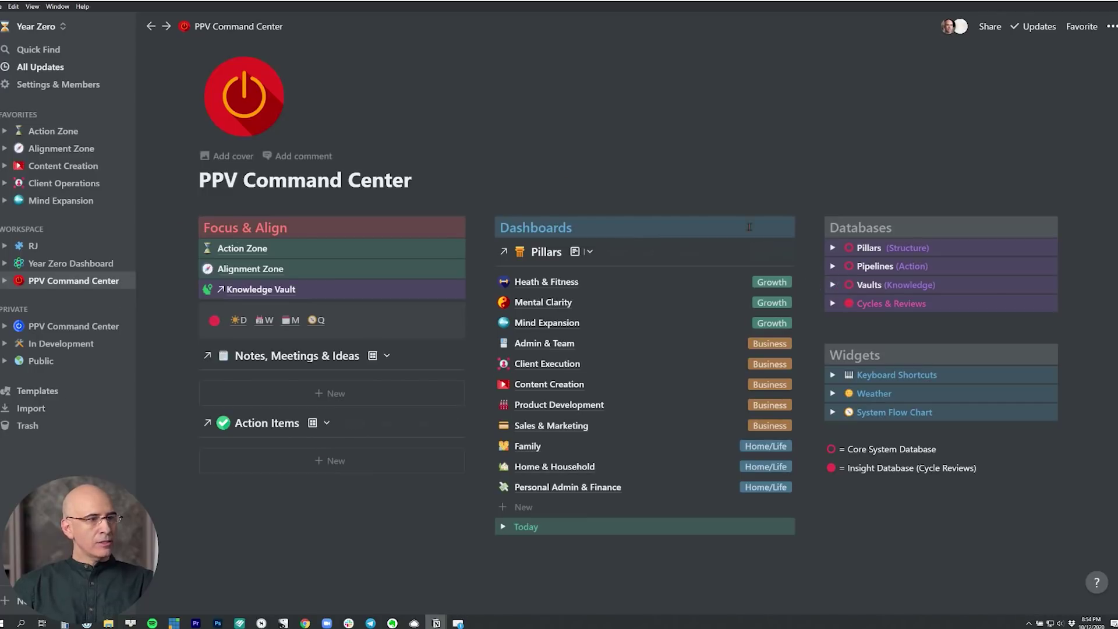
- Compare against the private PPV Command Center layout, then return to the workspace page
left_click(67, 326)
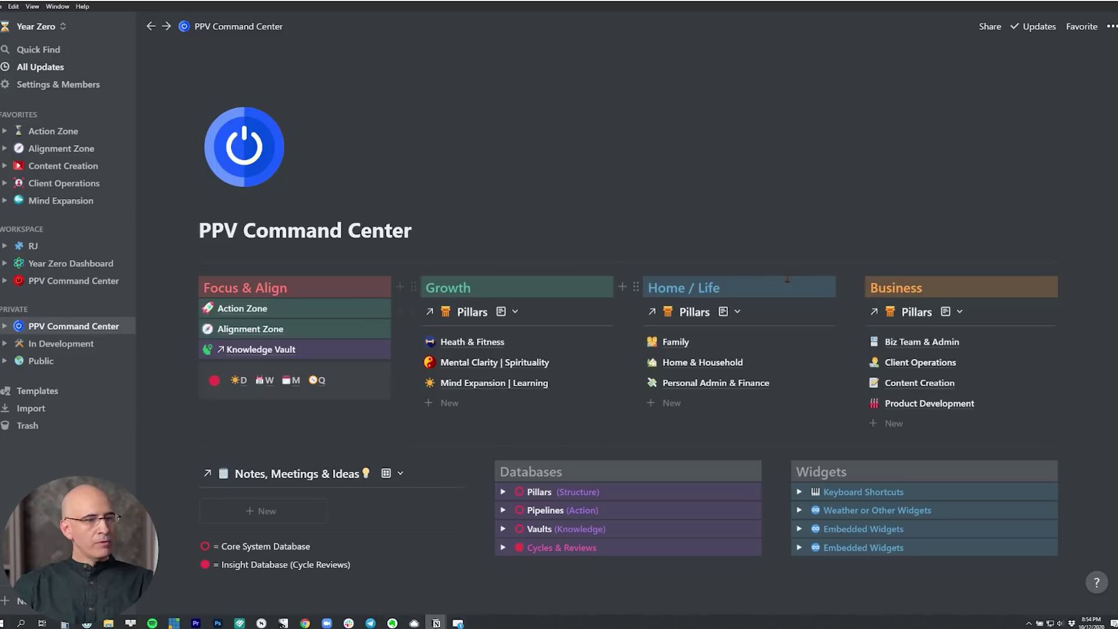
scroll(629, 335, "down", 1)
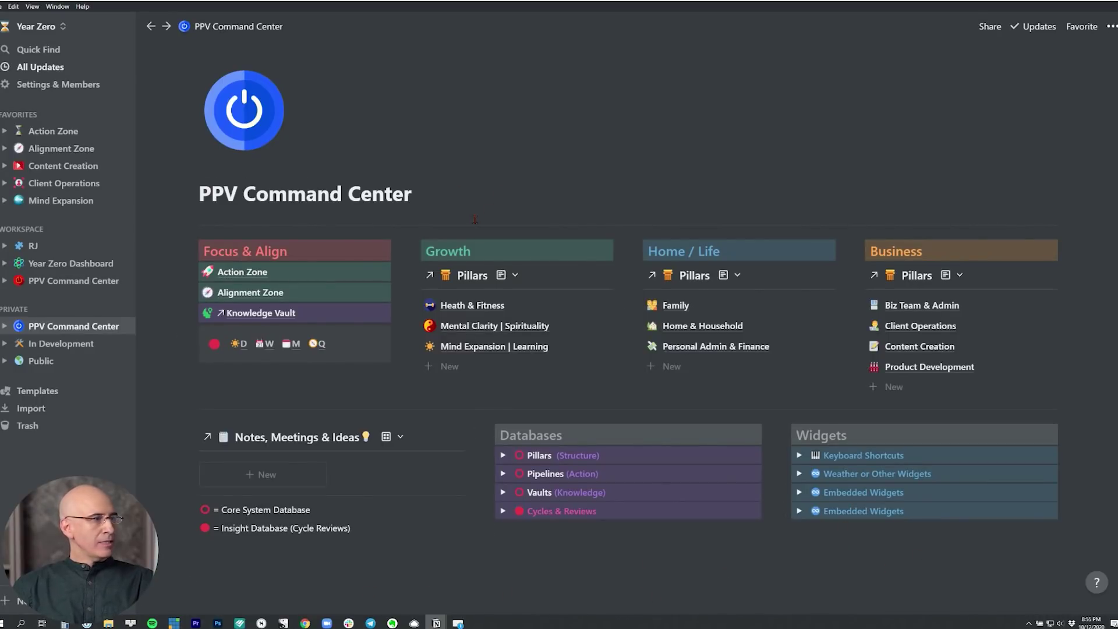
left_click(54, 282)
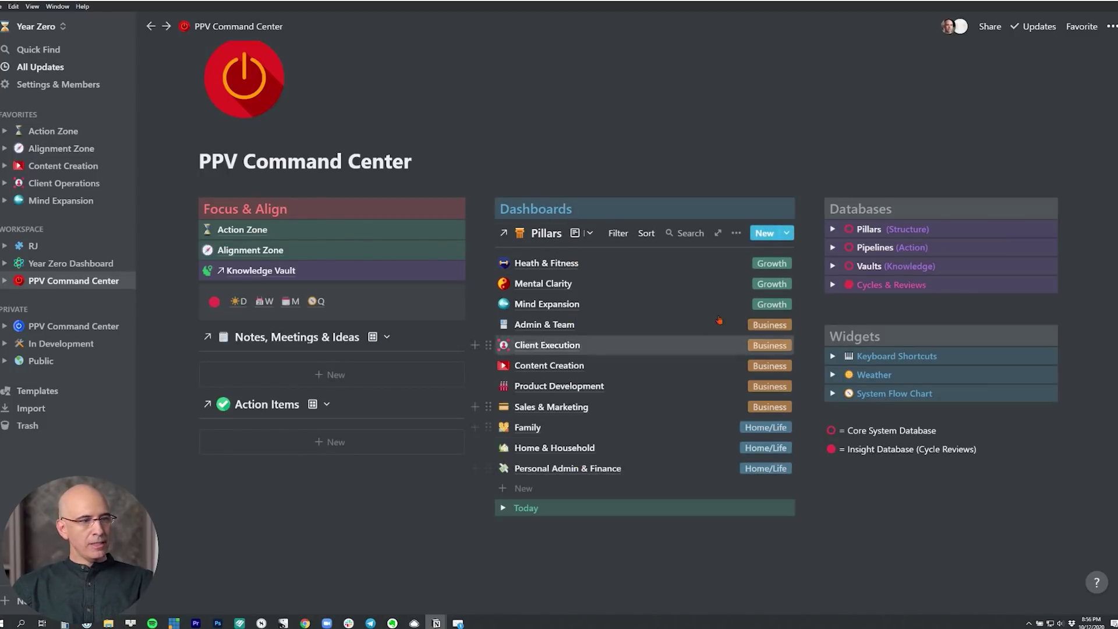
- Open the source Pillars database and view Mental Clarity's status choices without changing them
left_click(534, 234)
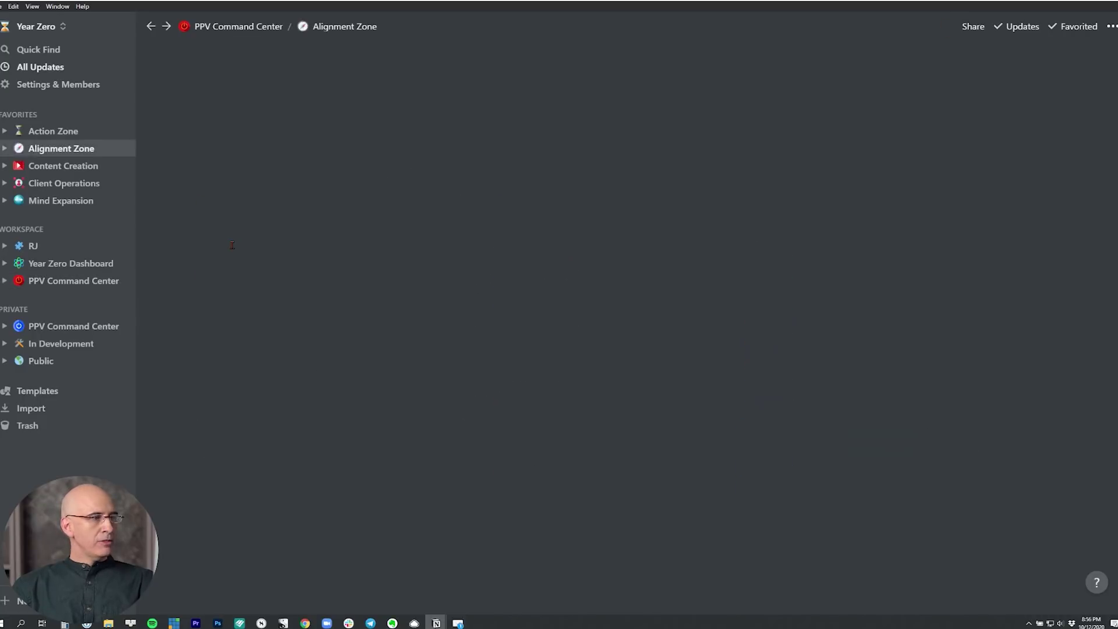
scroll(232, 245, "down", 2)
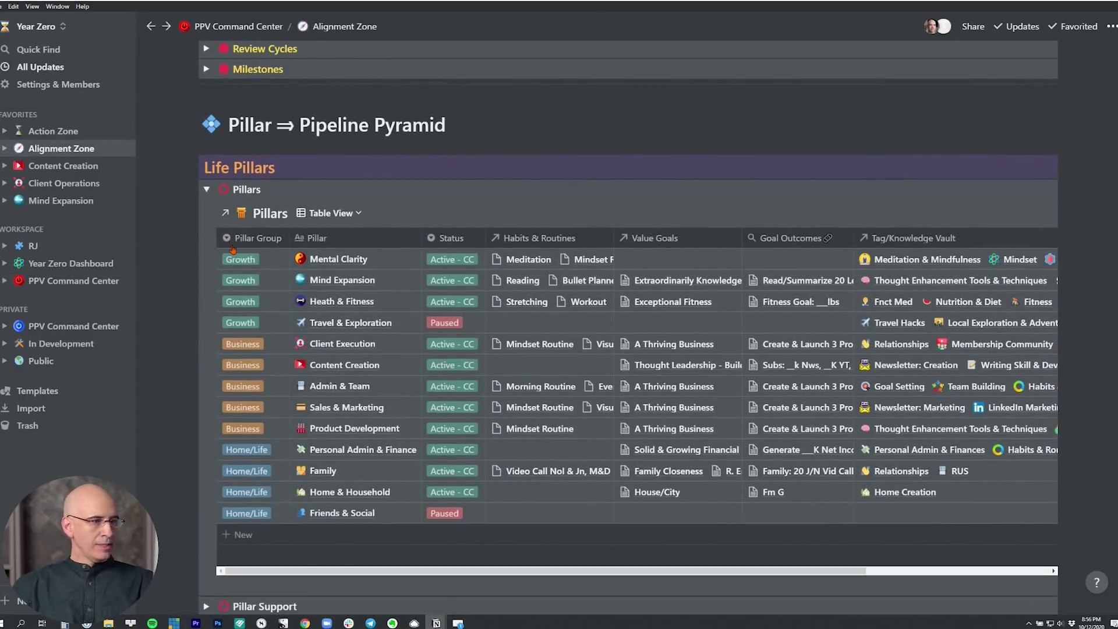
left_click(470, 259)
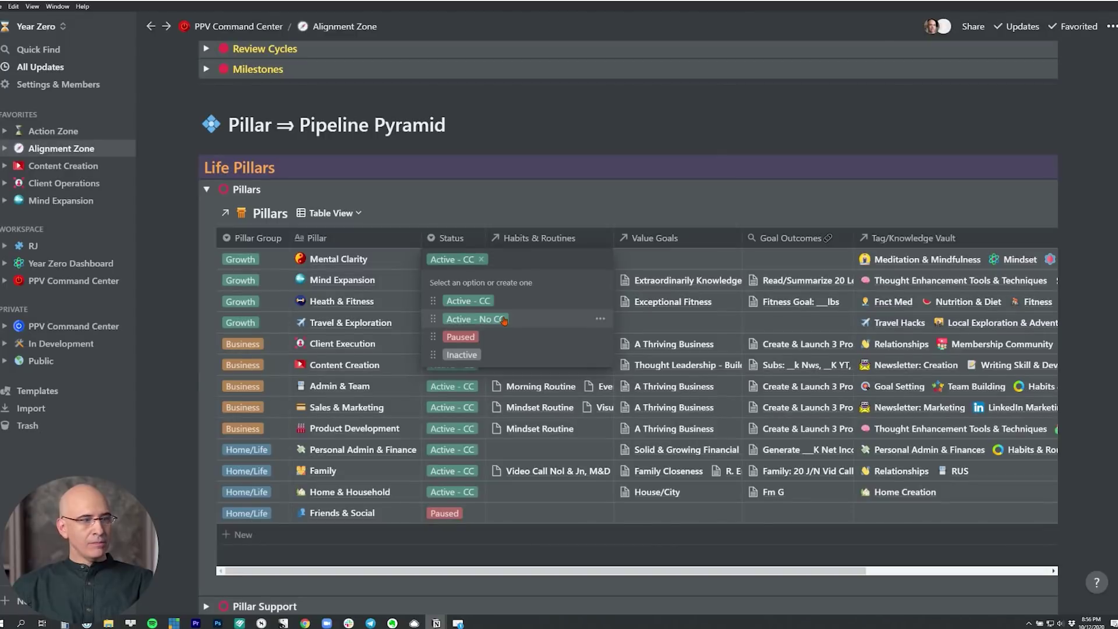
key("Escape")
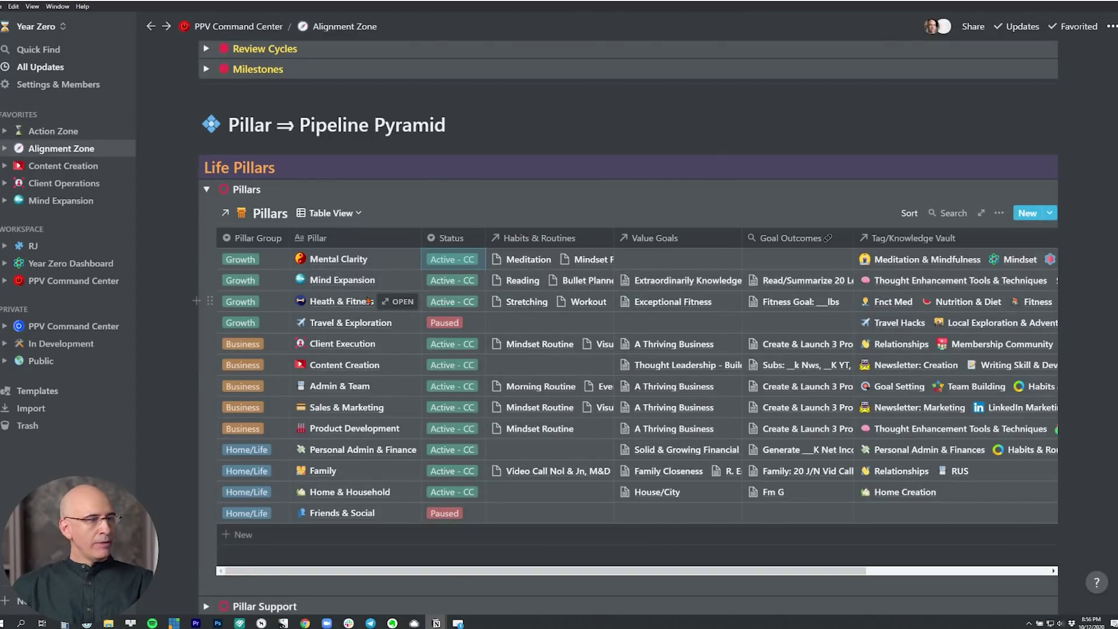
- Set Heath & Fitness to Active - No CC and return to PPV Command Center
left_click(448, 302)
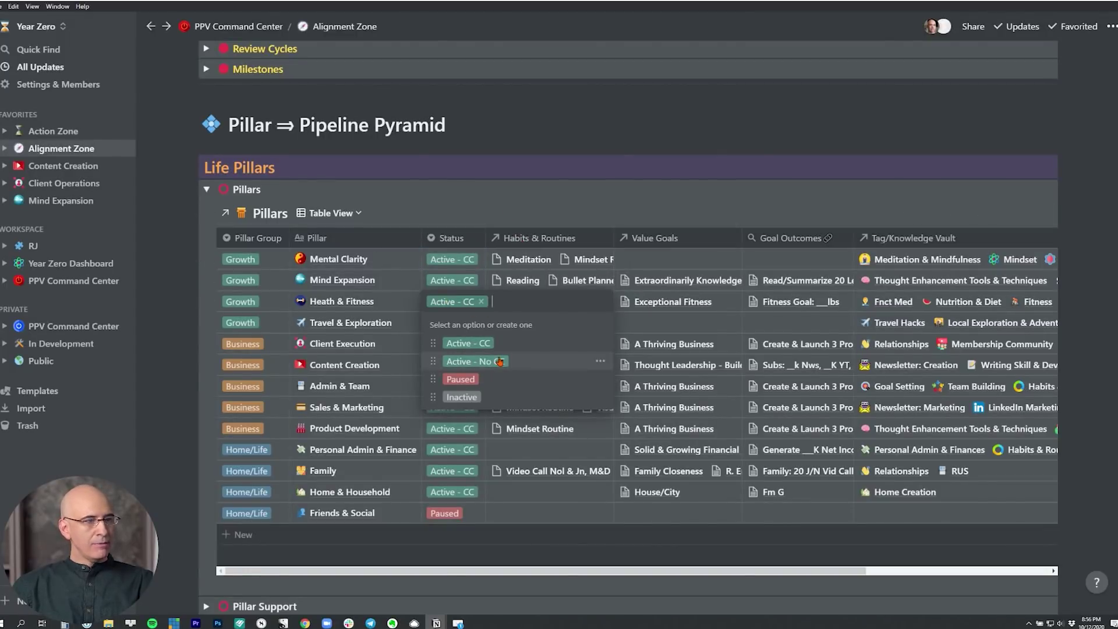
left_click(499, 361)
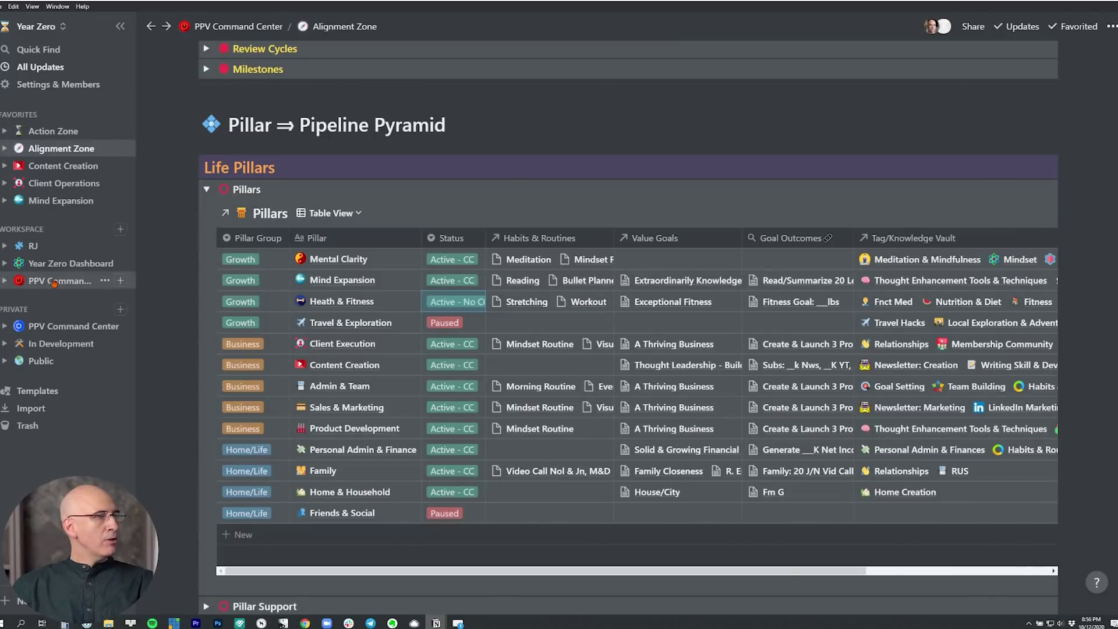
left_click(54, 282)
scroll(547, 290, "down", 2)
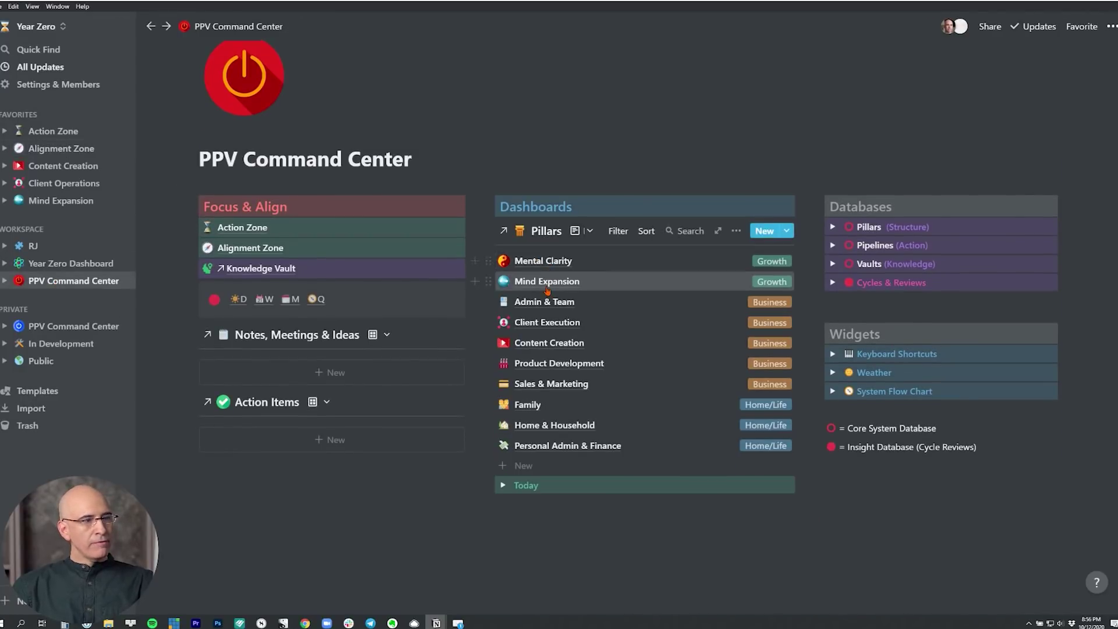
left_click(619, 231)
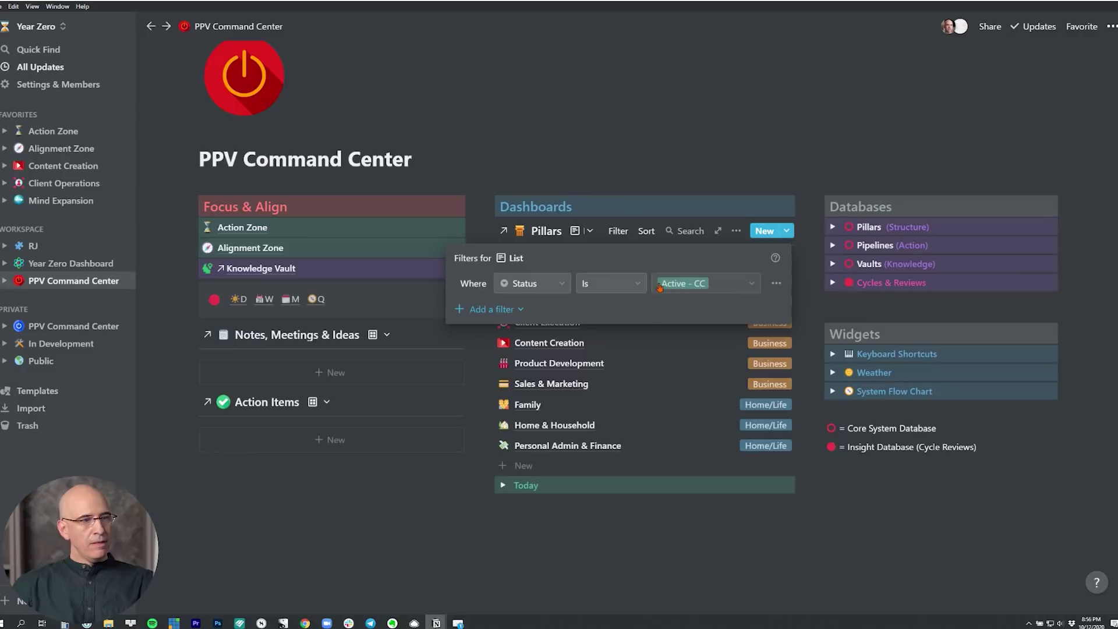
key("Escape")
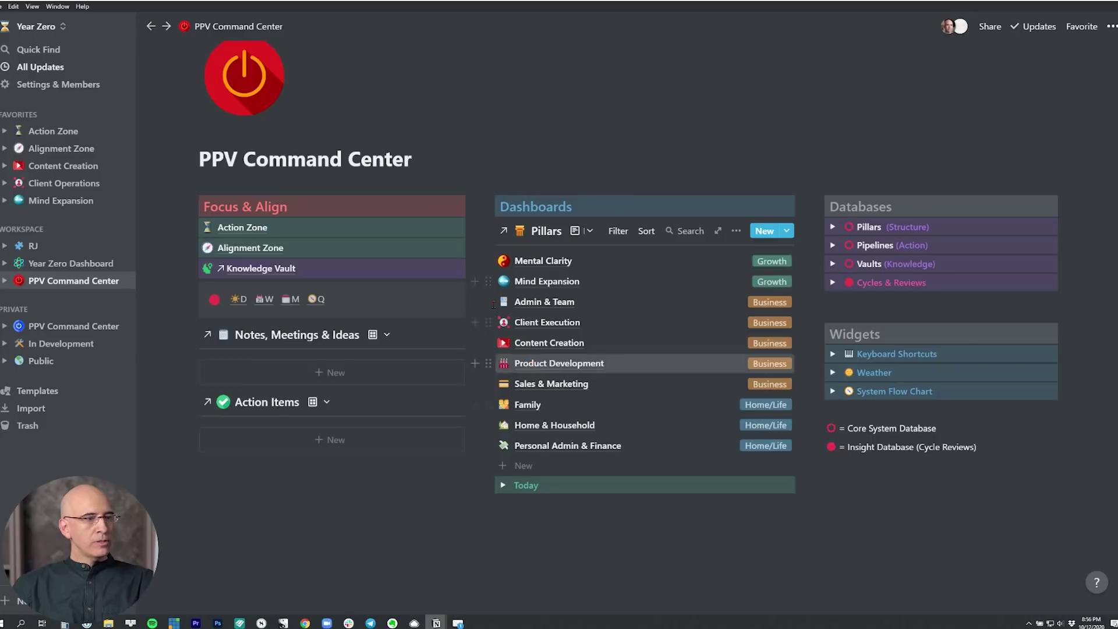
left_click(624, 237)
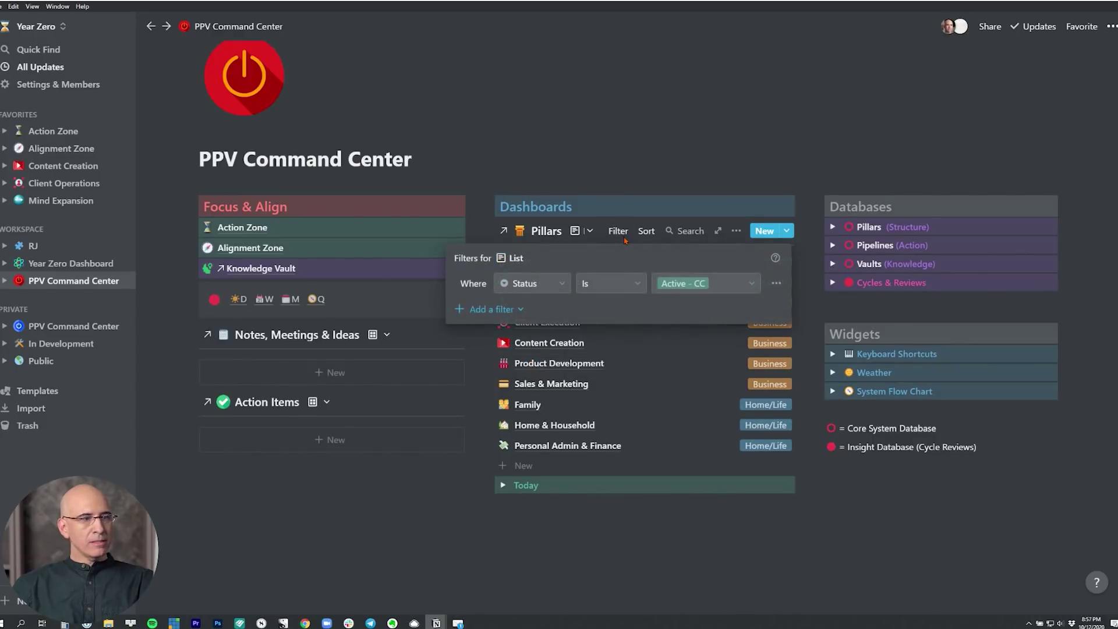
- Open the Active - CC value dropdown on the Pillars filter to list its status options
left_click(698, 284)
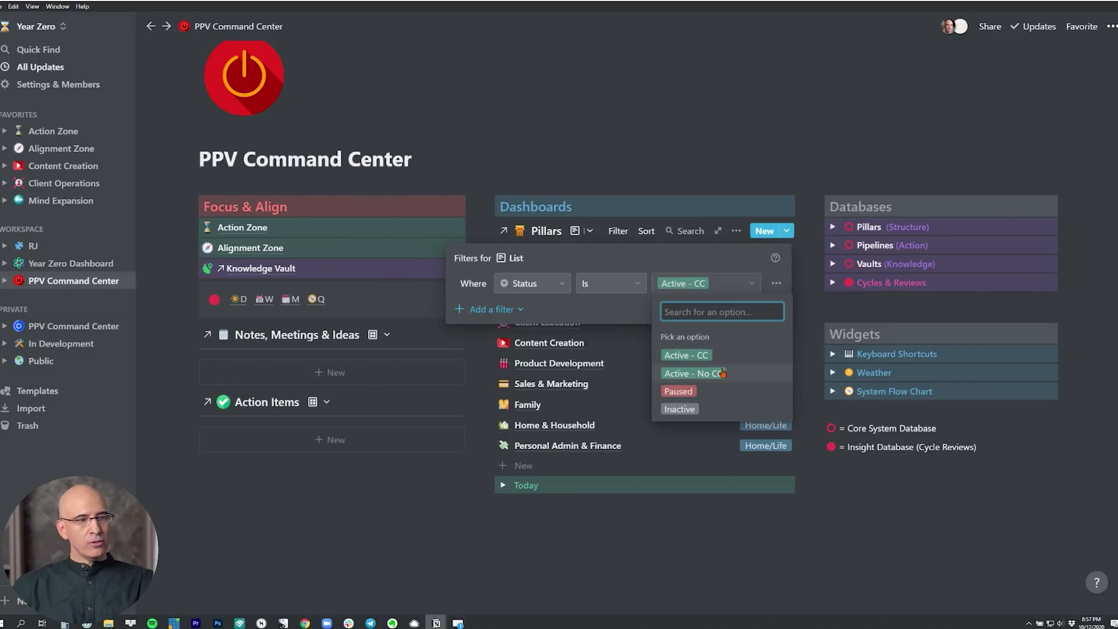